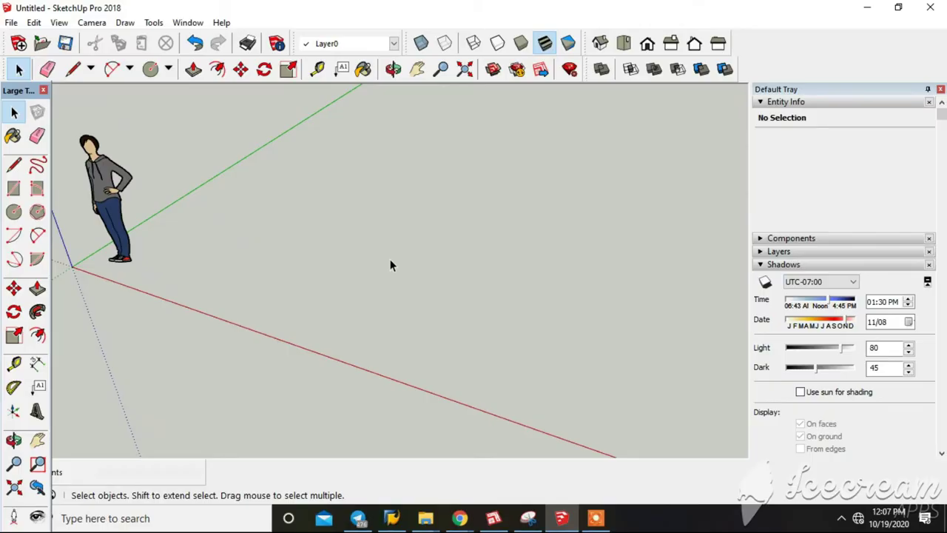
Step: Draw a circle of about 50-inch radius on the ground plane
{"action": "key", "text": "h"}
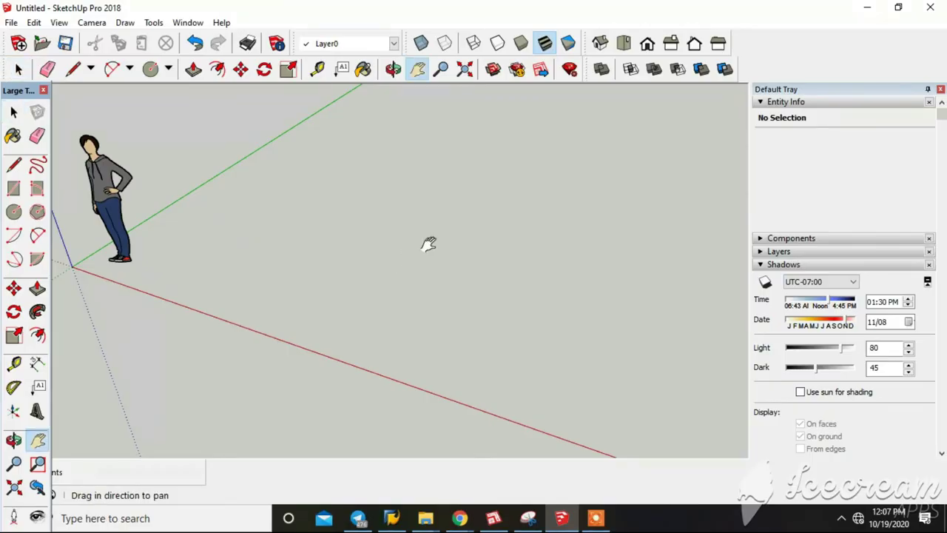
{"action": "left_click_drag", "start_coordinate": [429, 244], "coordinate": [355, 315]}
{"action": "key", "text": "space"}
{"action": "key", "text": "c"}
{"action": "left_click", "coordinate": [372, 307]}
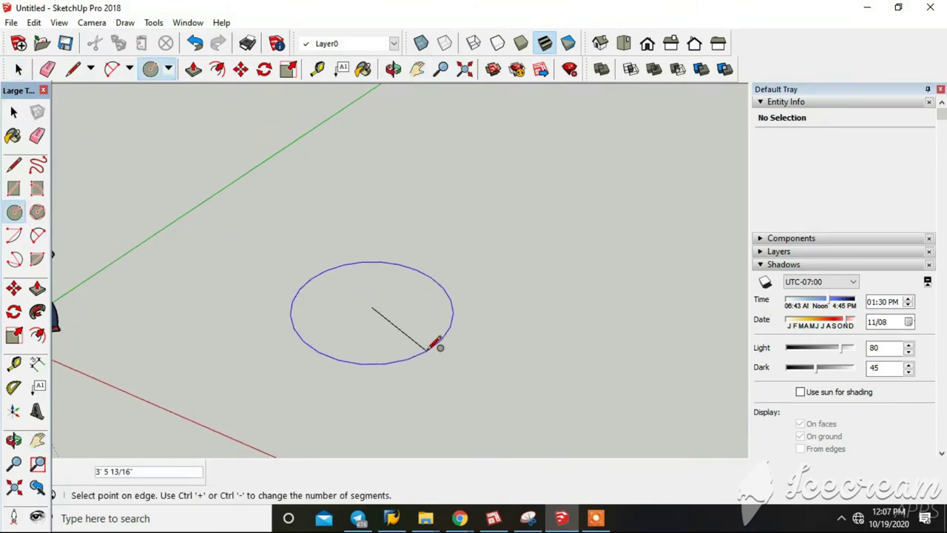
{"action": "left_click", "coordinate": [431, 348]}
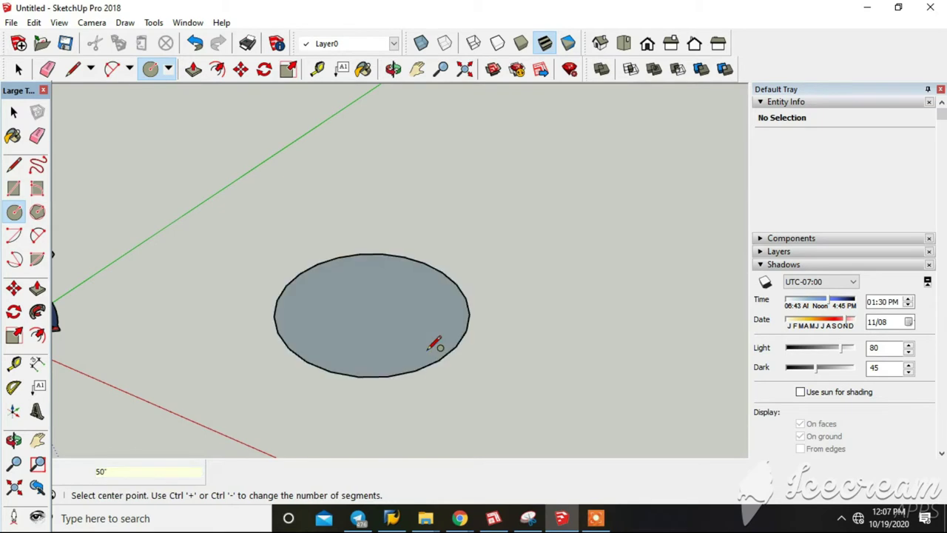
Step: In Top view, box-select the circle and make it a group
{"action": "left_click", "coordinate": [624, 43]}
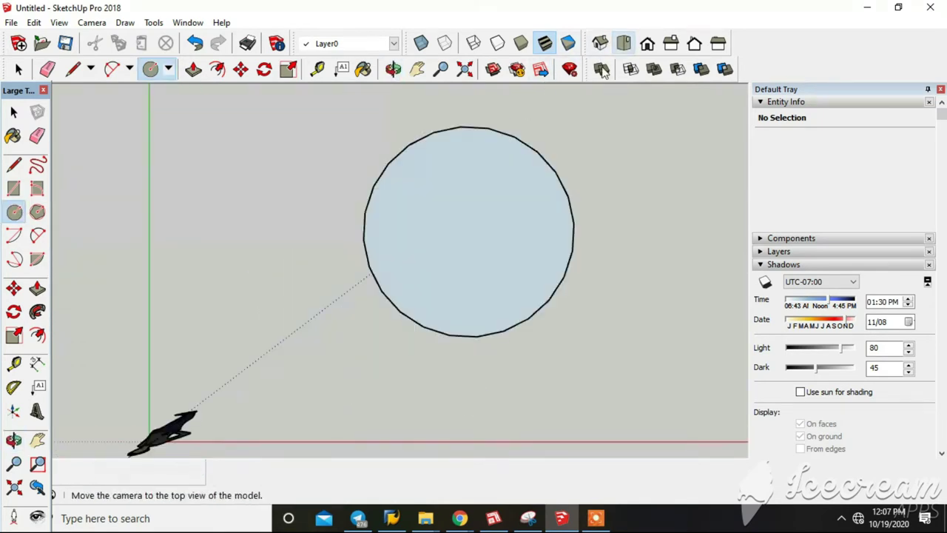
{"action": "key", "text": "space"}
{"action": "left_click_drag", "start_coordinate": [332, 108], "coordinate": [634, 387]}
{"action": "right_click", "coordinate": [524, 278]}
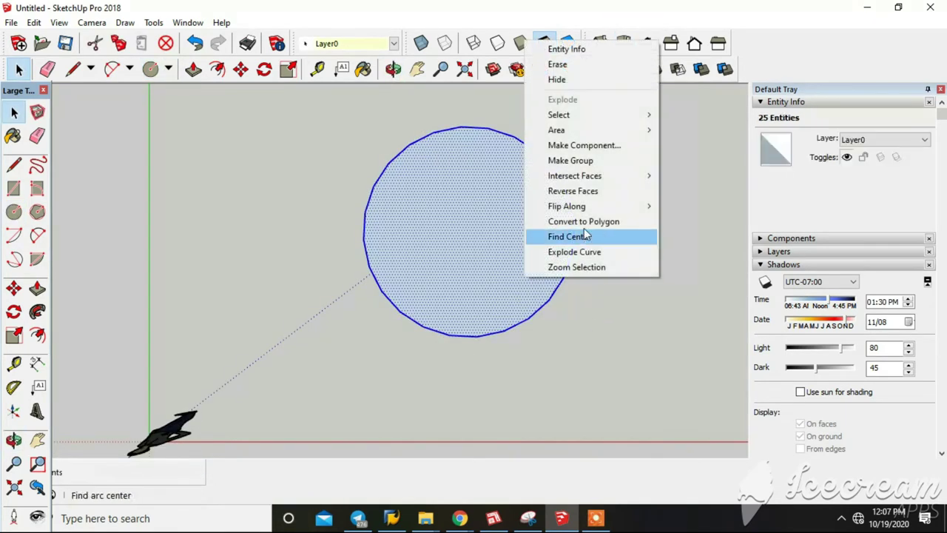
{"action": "left_click", "coordinate": [574, 160]}
Step: Zoom in and draw a rectangle just above the disc's rim
{"action": "key", "text": "h"}
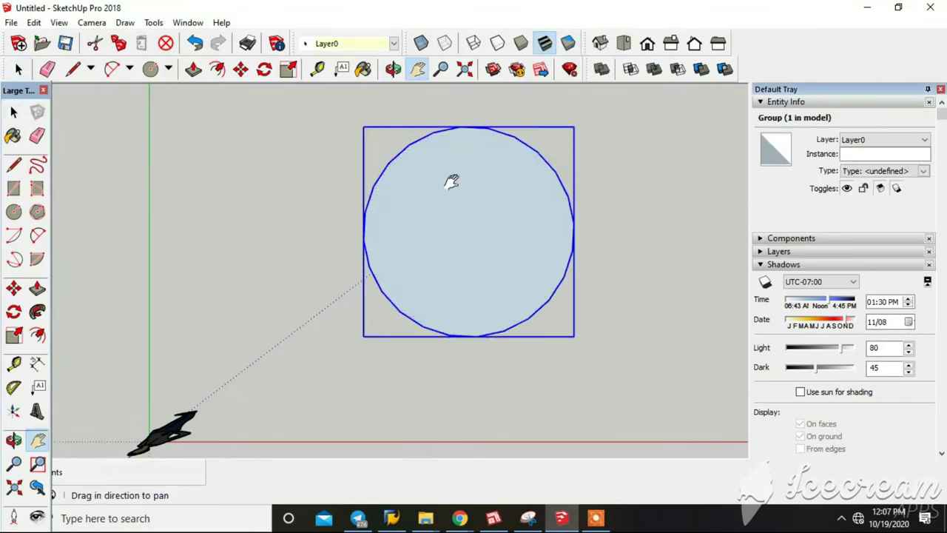
{"action": "left_click_drag", "start_coordinate": [450, 180], "coordinate": [410, 212]}
{"action": "scroll", "coordinate": [401, 243], "scroll_direction": "up", "scroll_amount": 2}
{"action": "scroll", "coordinate": [437, 277], "scroll_direction": "up", "scroll_amount": 2}
{"action": "scroll", "coordinate": [406, 268], "scroll_direction": "up", "scroll_amount": 2}
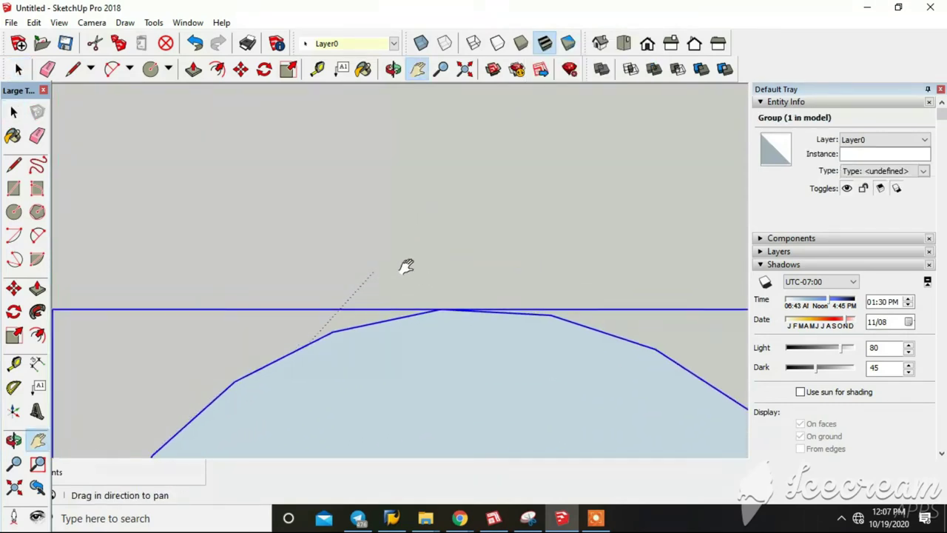
{"action": "key", "text": "space"}
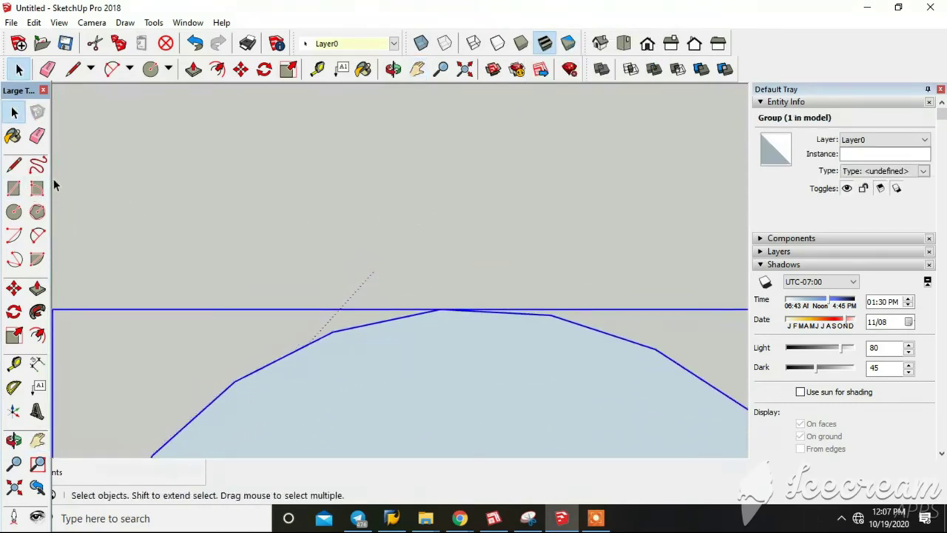
{"action": "left_click", "coordinate": [13, 188]}
{"action": "left_click", "coordinate": [424, 222]}
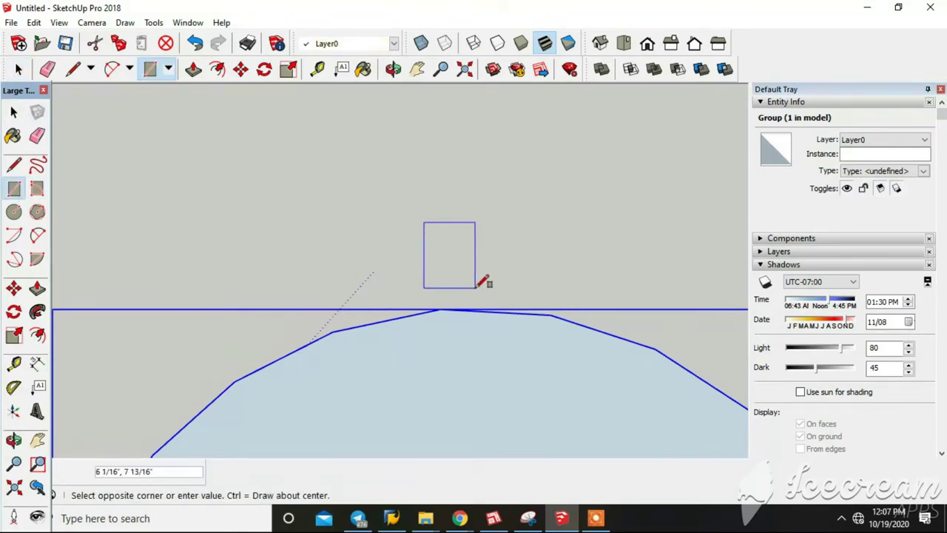
{"action": "left_click", "coordinate": [475, 288]}
Step: Draw slanted lines from both side midpoints up to the rectangle's top edge
{"action": "key", "text": "space"}
{"action": "scroll", "coordinate": [463, 262], "scroll_direction": "up", "scroll_amount": 2}
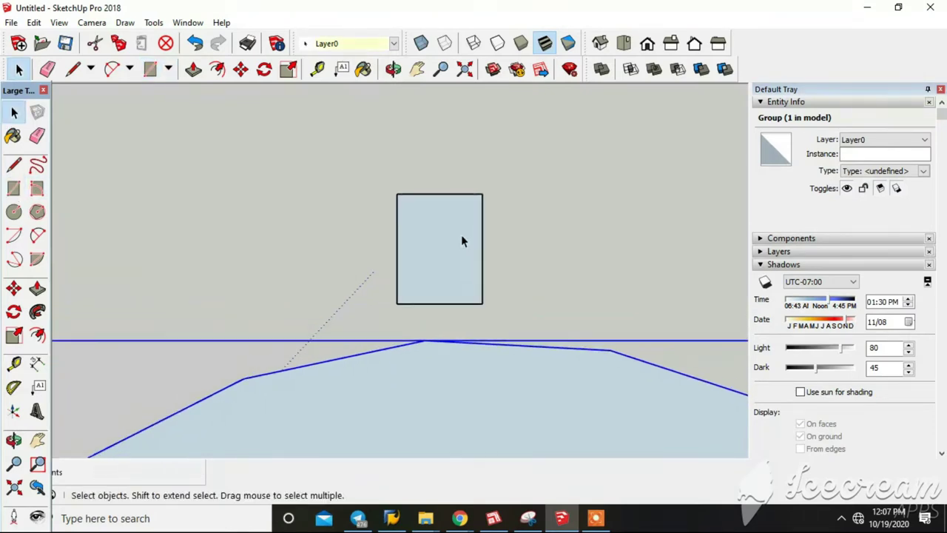
{"action": "key", "text": "l"}
{"action": "left_click", "coordinate": [482, 247]}
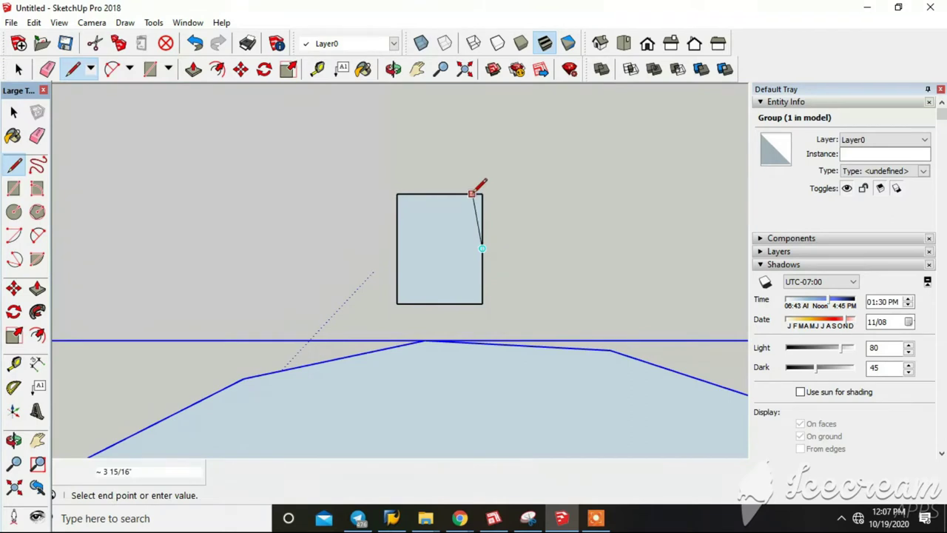
{"action": "left_click", "coordinate": [473, 195]}
{"action": "left_click", "coordinate": [396, 247]}
{"action": "left_click", "coordinate": [408, 195]}
Step: Delete the cut-off top corners to leave a tapered tooth
{"action": "key", "text": "space"}
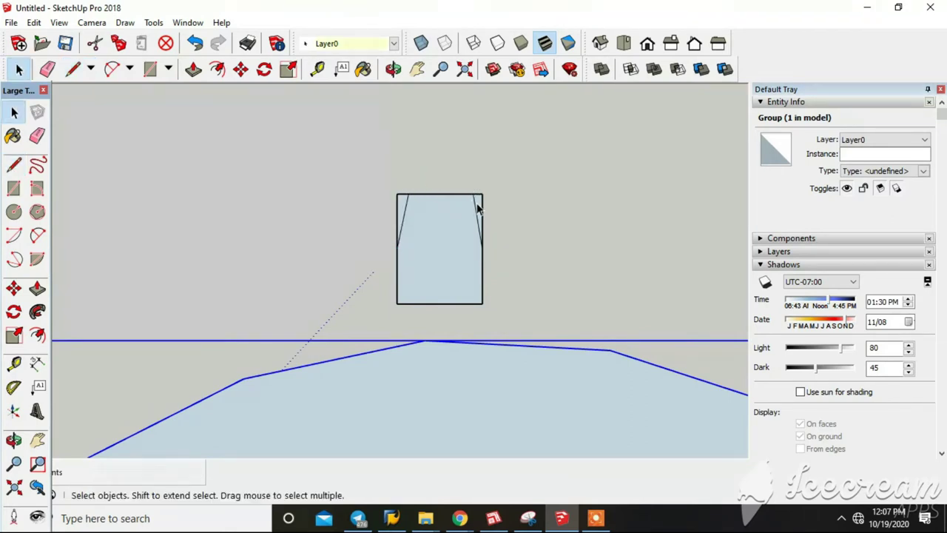
{"action": "left_click", "coordinate": [405, 203]}
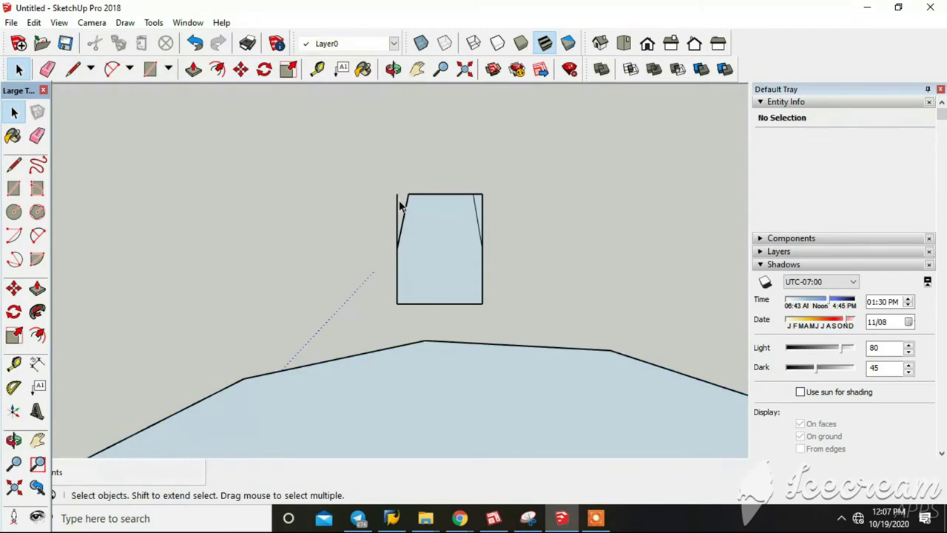
{"action": "left_click", "coordinate": [482, 207]}
{"action": "key", "text": "Delete"}
Step: Make the tapered tooth face a separate group
{"action": "left_click", "coordinate": [479, 284]}
{"action": "right_click", "coordinate": [453, 271]}
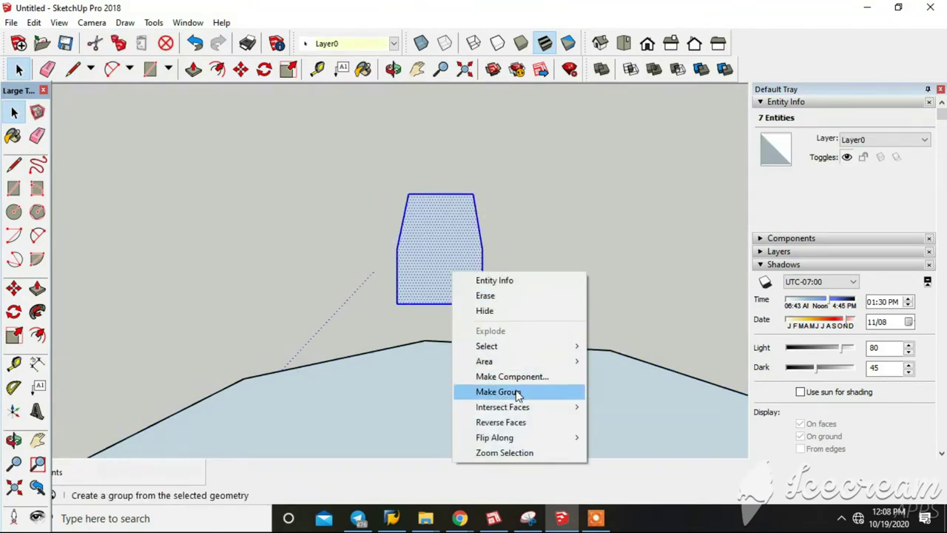
{"action": "left_click", "coordinate": [490, 390]}
{"action": "middle_click_drag", "start_coordinate": [480, 363], "coordinate": [402, 250], "text": "shift"}
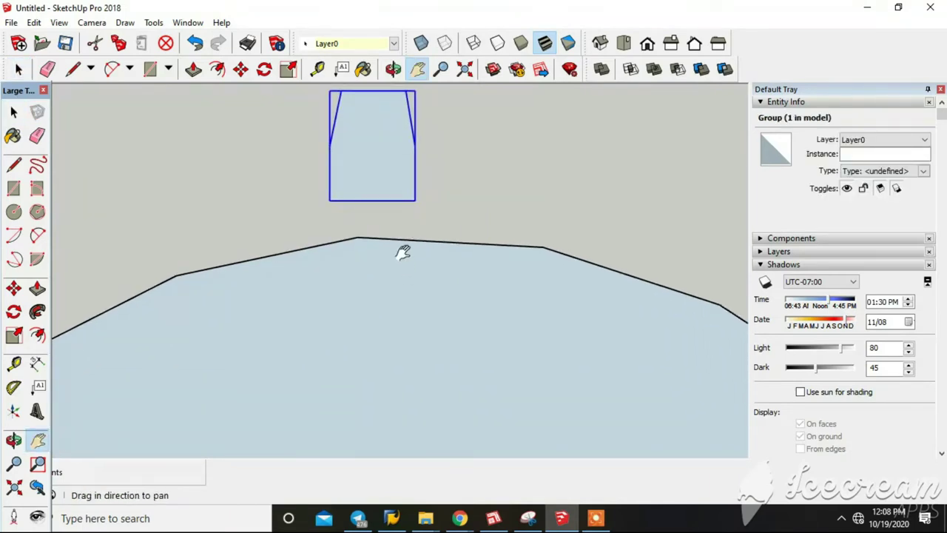
Step: Move the tooth group down so it sits on the disc's rim
{"action": "middle_click_drag", "start_coordinate": [418, 281], "coordinate": [372, 232], "text": "shift"}
{"action": "scroll", "coordinate": [376, 256], "scroll_direction": "down", "scroll_amount": 2}
{"action": "scroll", "coordinate": [376, 255], "scroll_direction": "down", "scroll_amount": 2}
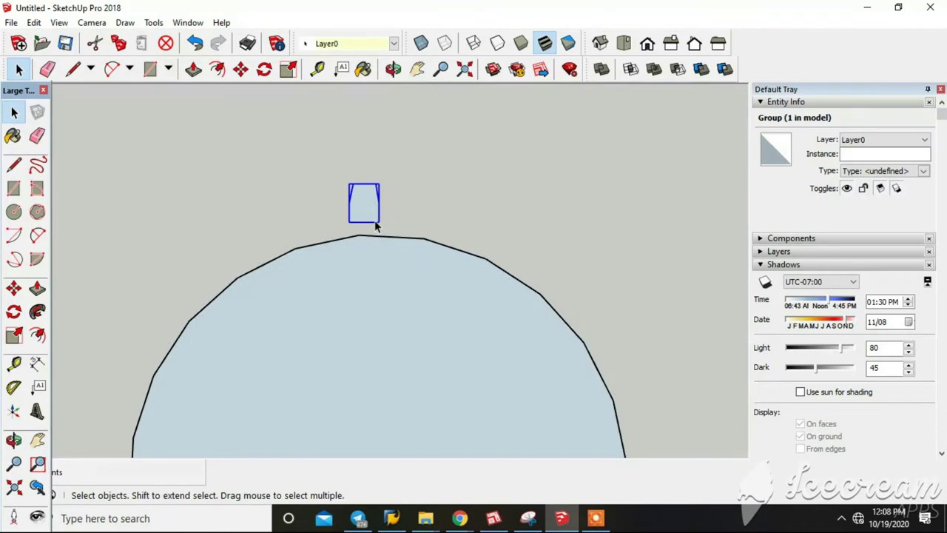
{"action": "key", "text": "m"}
{"action": "left_click", "coordinate": [364, 210]}
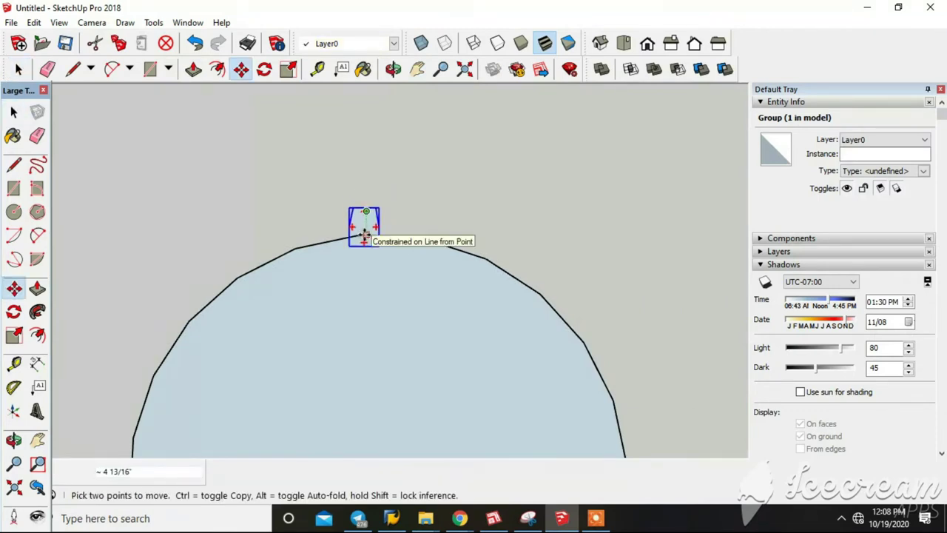
{"action": "left_click", "coordinate": [364, 235]}
{"action": "key", "text": "space"}
Step: Draw a radius line from the disc's centre to its edge
{"action": "scroll", "coordinate": [411, 292], "scroll_direction": "down", "scroll_amount": 2}
{"action": "middle_click_drag", "start_coordinate": [415, 331], "coordinate": [333, 224], "text": "shift"}
{"action": "left_click", "coordinate": [37, 164]}
{"action": "key", "text": "l"}
{"action": "left_click", "coordinate": [488, 276]}
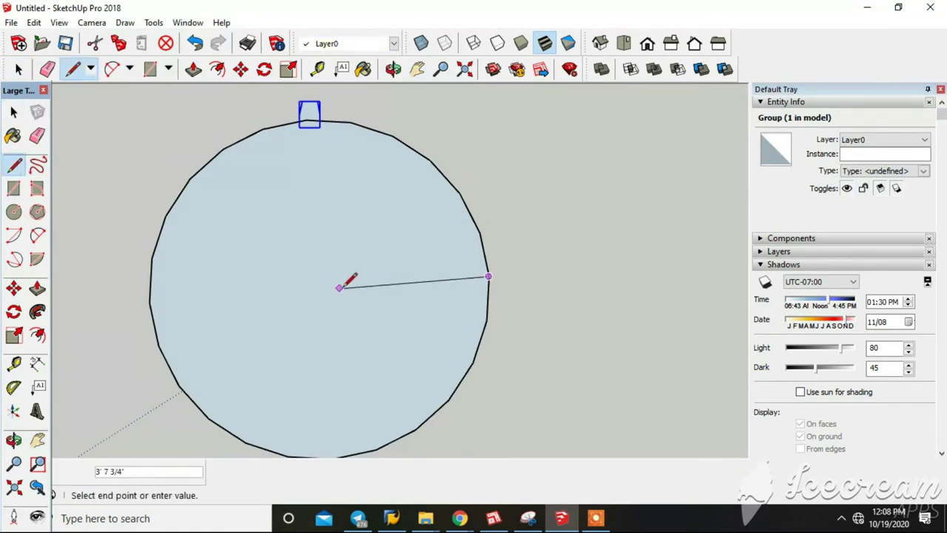
{"action": "key", "text": "space"}
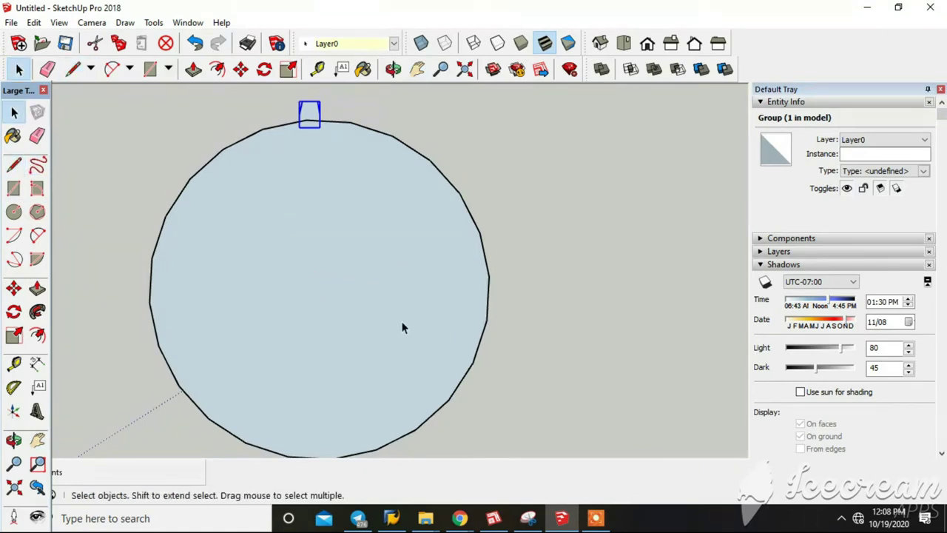
{"action": "key", "text": "l"}
{"action": "left_click", "coordinate": [486, 320]}
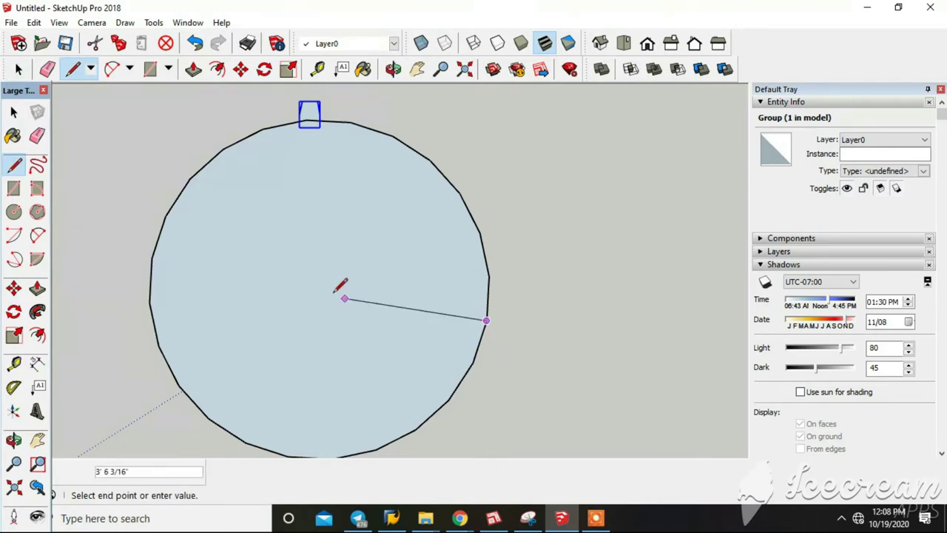
{"action": "key", "text": "space"}
Step: Orbit to an angled view and select the tooth group
{"action": "mouse_move", "coordinate": [537, 261]}
{"action": "middle_mouse_down"}
{"action": "mouse_move", "coordinate": [327, 200]}
{"action": "mouse_move", "coordinate": [478, 311]}
{"action": "middle_mouse_up"}
{"action": "mouse_move", "coordinate": [360, 254]}
{"action": "middle_mouse_down"}
{"action": "mouse_move", "coordinate": [389, 195]}
{"action": "mouse_move", "coordinate": [375, 216]}
{"action": "middle_mouse_up"}
{"action": "left_click", "coordinate": [467, 193]}
{"action": "left_click", "coordinate": [415, 198]}
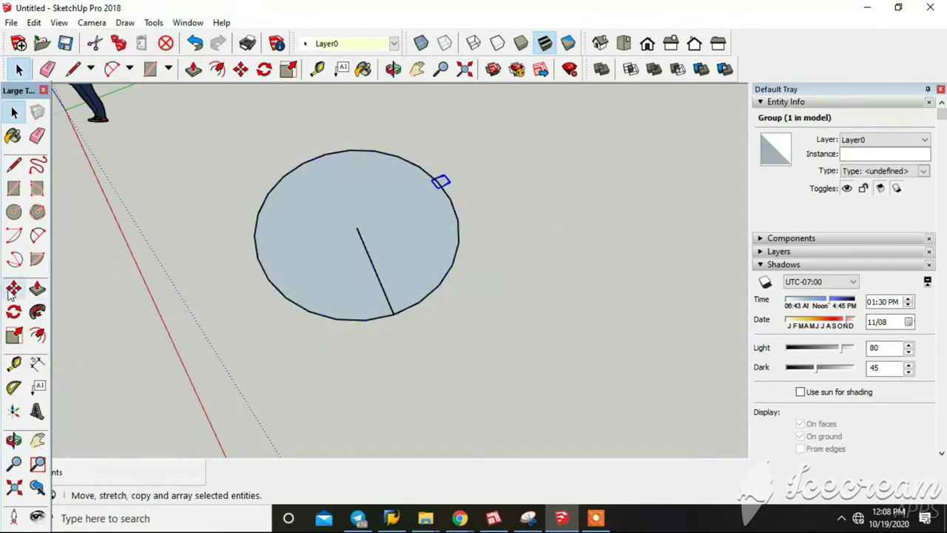
Step: Try a rotated copy of the tooth about the disc centre, then undo it
{"action": "left_click", "coordinate": [13, 311]}
{"action": "scroll", "coordinate": [370, 265], "scroll_direction": "up", "scroll_amount": 1}
{"action": "scroll", "coordinate": [371, 229], "scroll_direction": "up", "scroll_amount": 1}
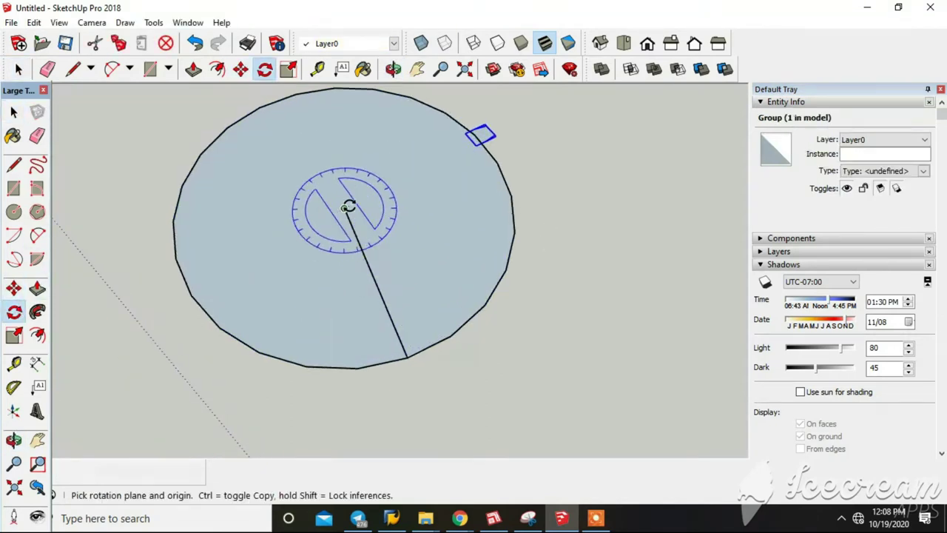
{"action": "left_click", "coordinate": [344, 208]}
{"action": "scroll", "coordinate": [491, 130], "scroll_direction": "up", "scroll_amount": 1}
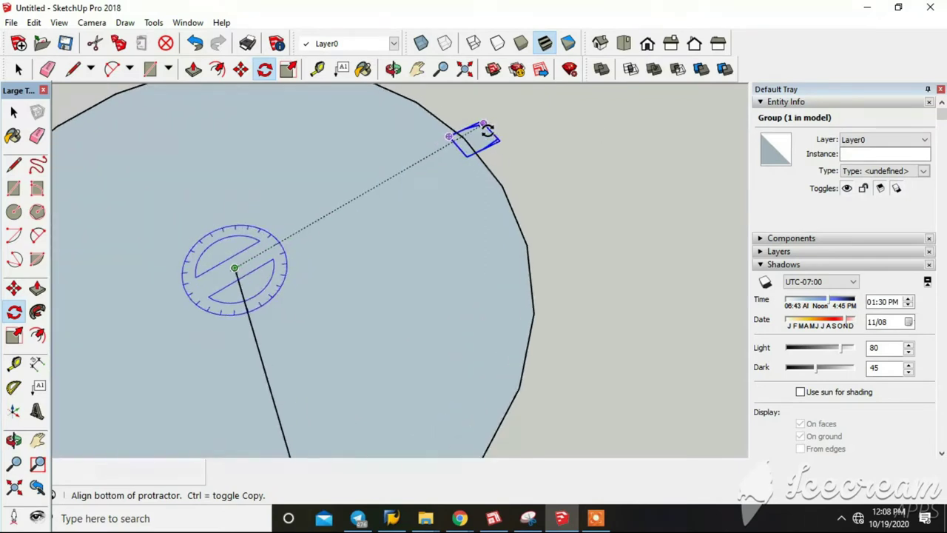
{"action": "left_click", "coordinate": [494, 132]}
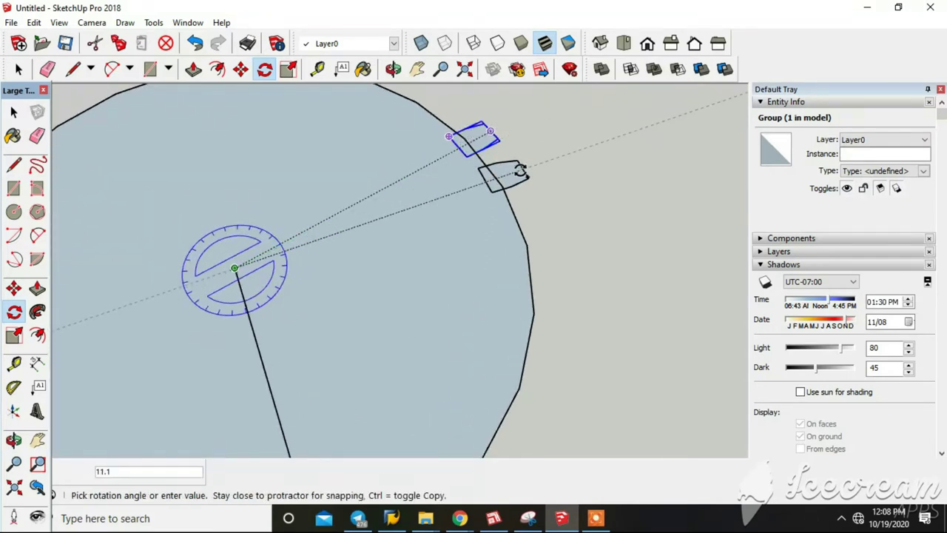
{"action": "key", "text": "Return"}
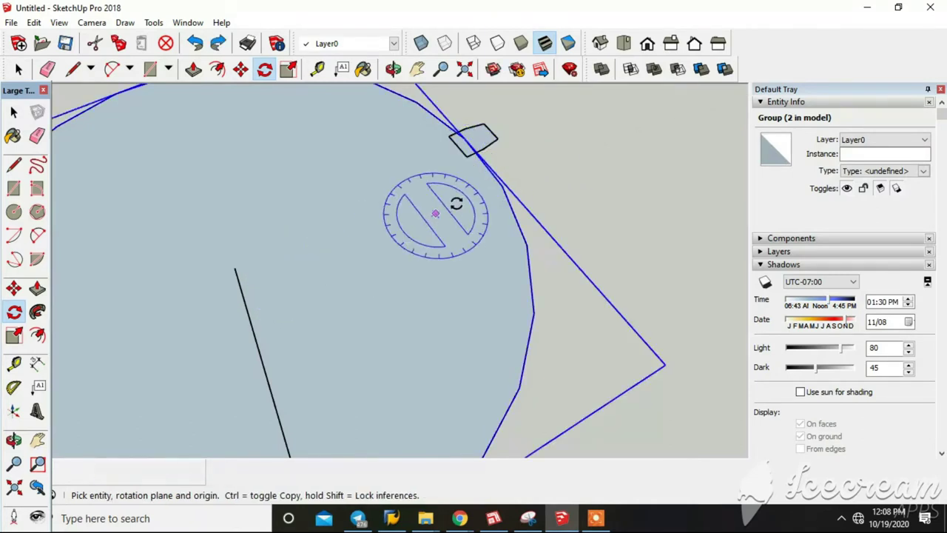
{"action": "key", "text": "space"}
{"action": "key", "text": "ctrl+z"}
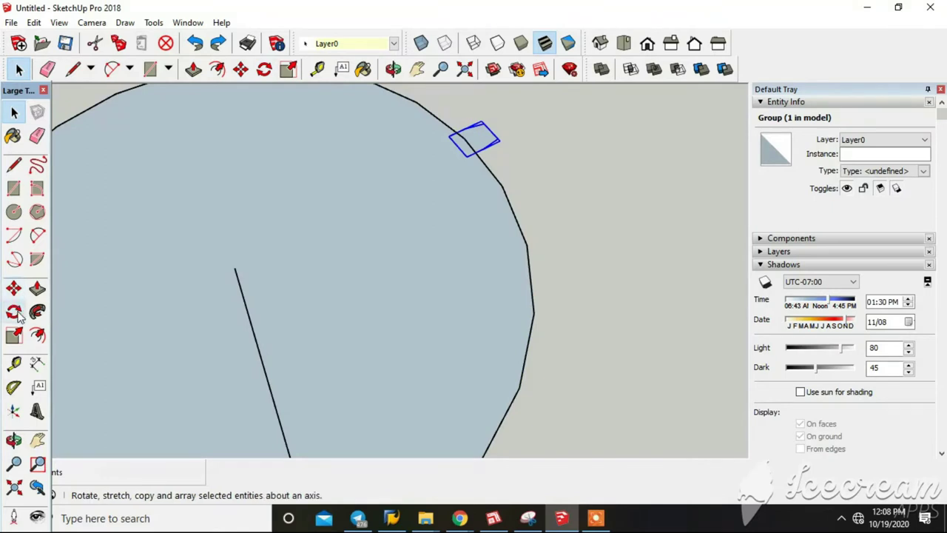
Step: Make a 15° rotated copy of the tooth about the disc's centre
{"action": "left_click", "coordinate": [13, 312]}
{"action": "left_click_drag", "start_coordinate": [234, 268], "coordinate": [299, 229]}
{"action": "left_click", "coordinate": [493, 127]}
{"action": "left_click", "coordinate": [495, 124]}
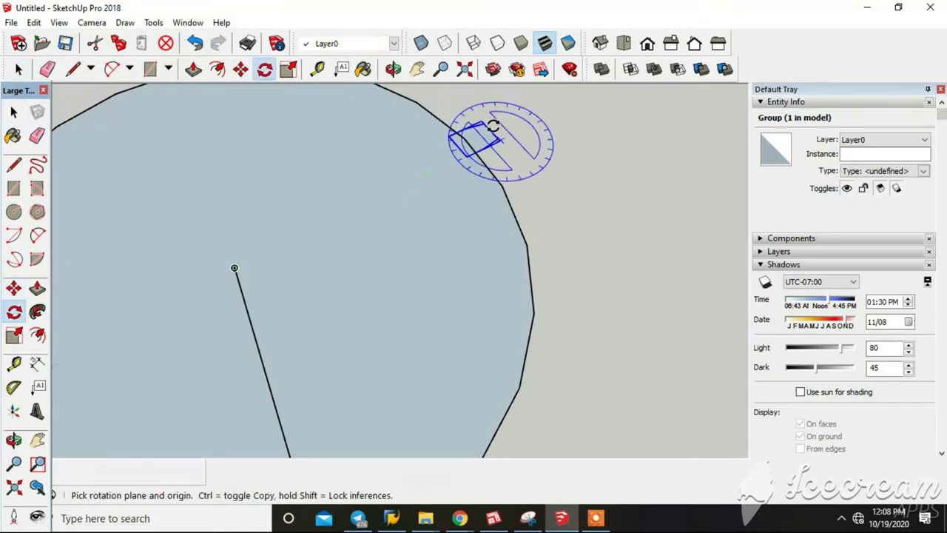
{"action": "left_click", "coordinate": [234, 268]}
{"action": "left_click", "coordinate": [469, 133]}
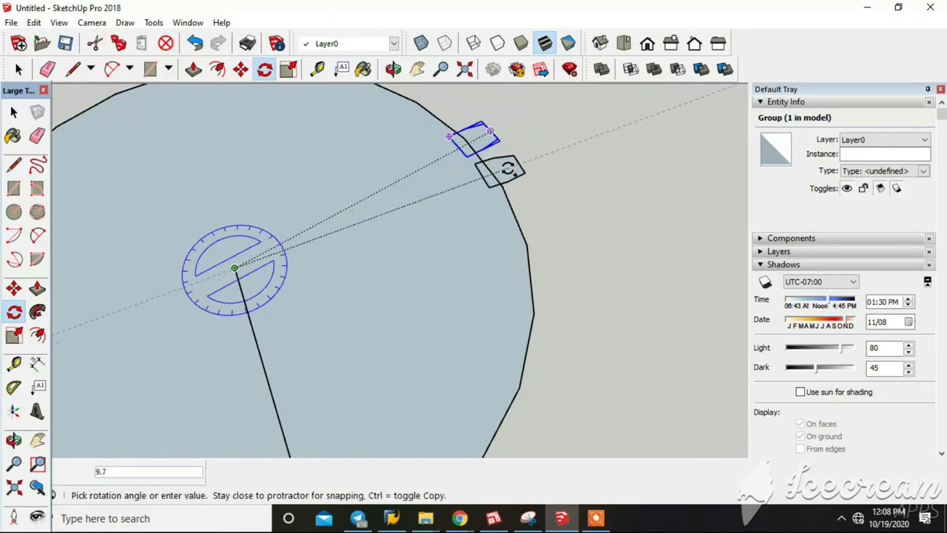
{"action": "type", "text": "*2"}
{"action": "key", "text": "Return"}
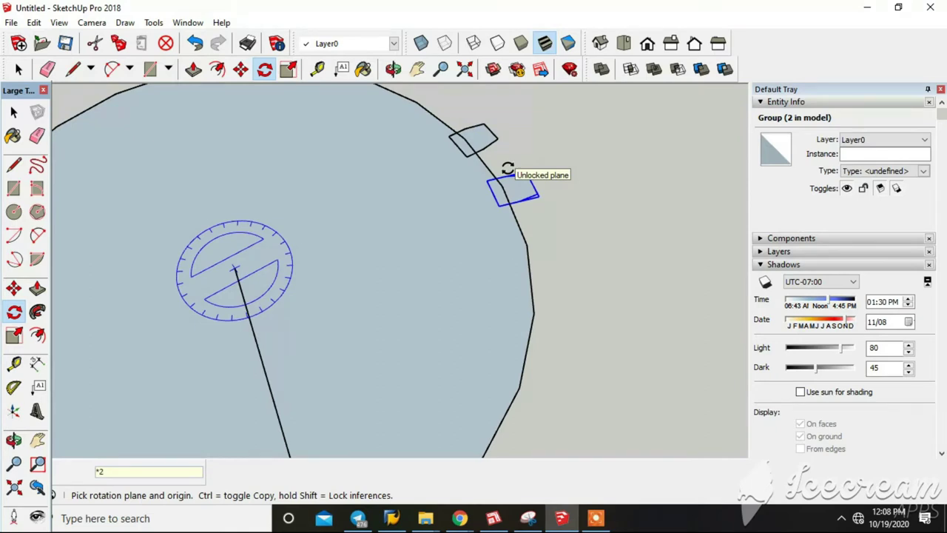
Step: Array the copy 20 times around the rim, then undo the ring
{"action": "type", "text": "0"}
{"action": "key", "text": "Return"}
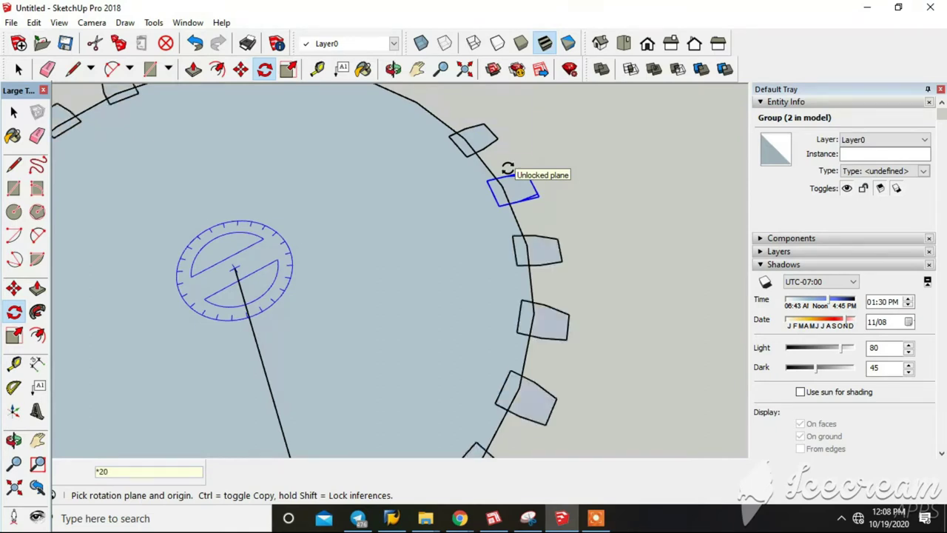
{"action": "scroll", "coordinate": [441, 177], "scroll_direction": "down", "scroll_amount": 2}
{"action": "scroll", "coordinate": [442, 177], "scroll_direction": "down", "scroll_amount": 1}
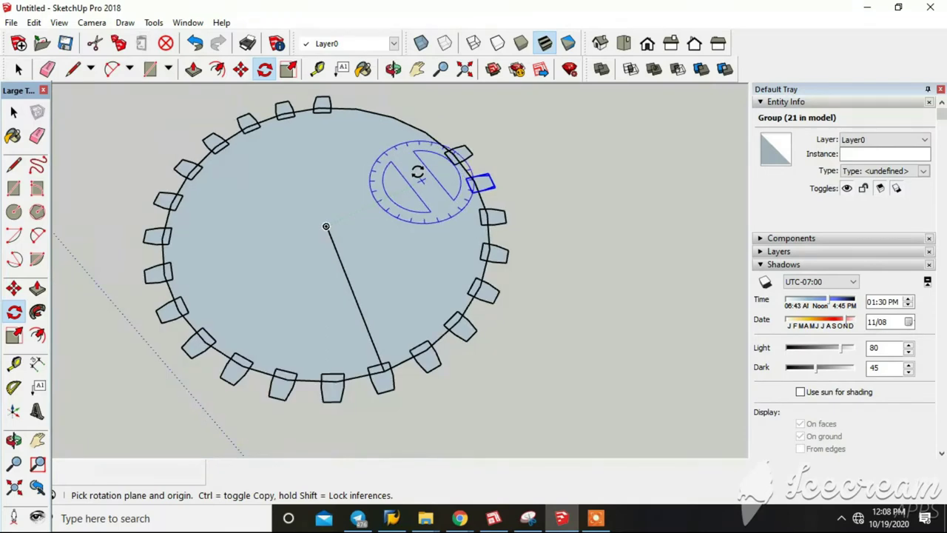
{"action": "key", "text": "ctrl+z"}
{"action": "scroll", "coordinate": [381, 226], "scroll_direction": "up", "scroll_amount": 3}
{"action": "scroll", "coordinate": [317, 225], "scroll_direction": "up", "scroll_amount": 1}
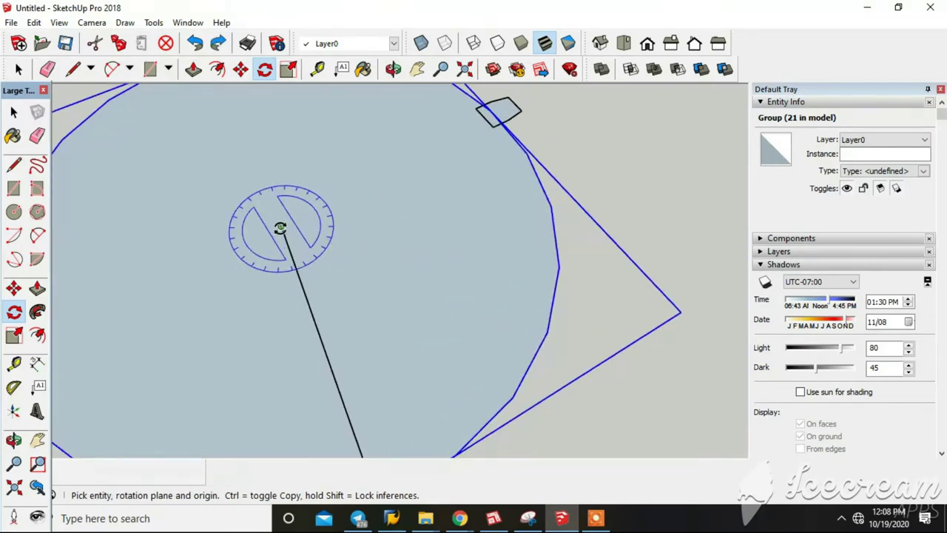
Step: Select the tooth square sitting on the disc's rim
{"action": "left_click", "coordinate": [281, 227]}
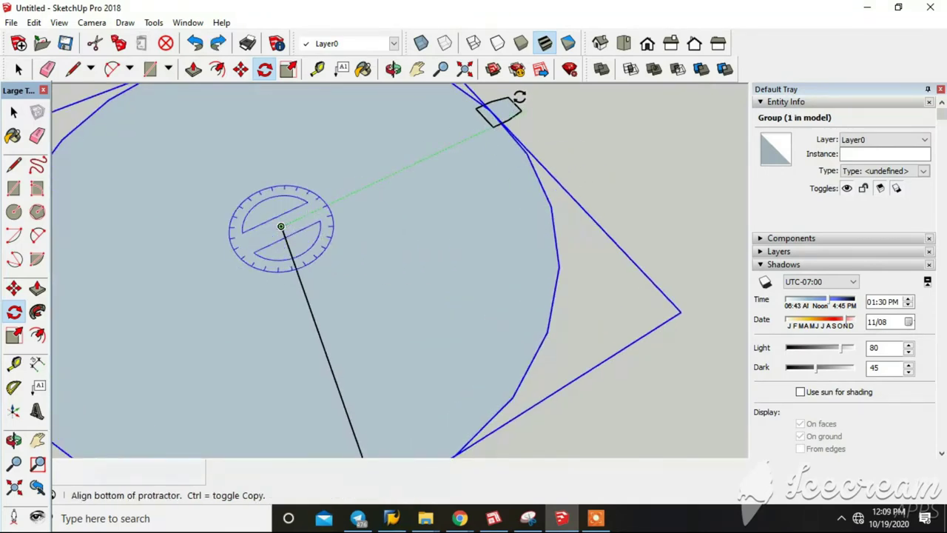
{"action": "scroll", "coordinate": [514, 103], "scroll_direction": "up", "scroll_amount": 1}
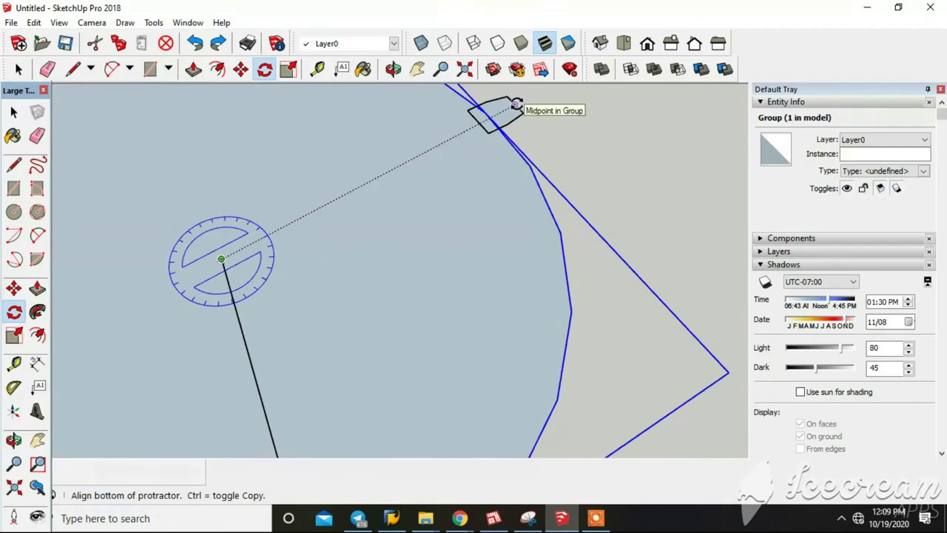
{"action": "left_click", "coordinate": [516, 104]}
{"action": "left_click", "coordinate": [526, 123]}
{"action": "key", "text": "space"}
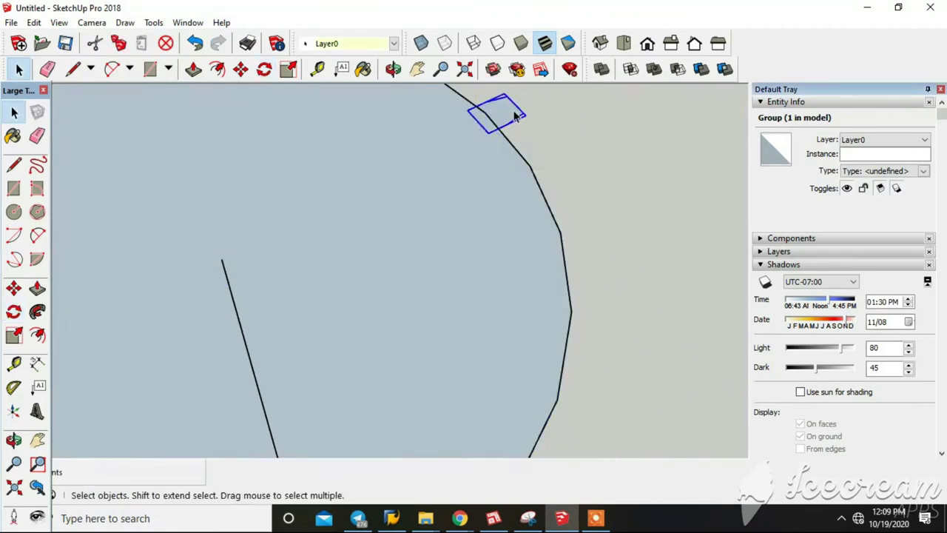
Step: Rotate-copy the square about 10.7° around the disc centre and array it 25 times
{"action": "left_click", "coordinate": [14, 311]}
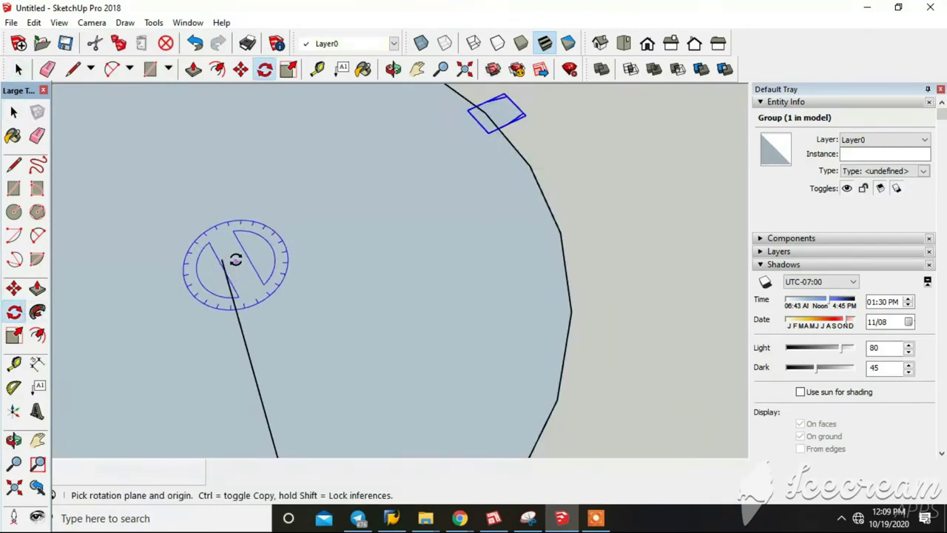
{"action": "left_click", "coordinate": [221, 259]}
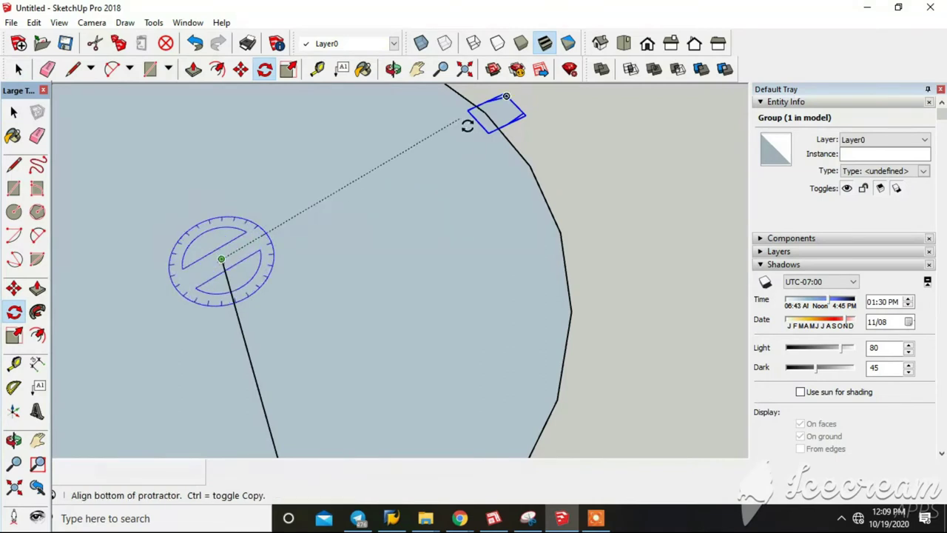
{"action": "left_click", "coordinate": [514, 104]}
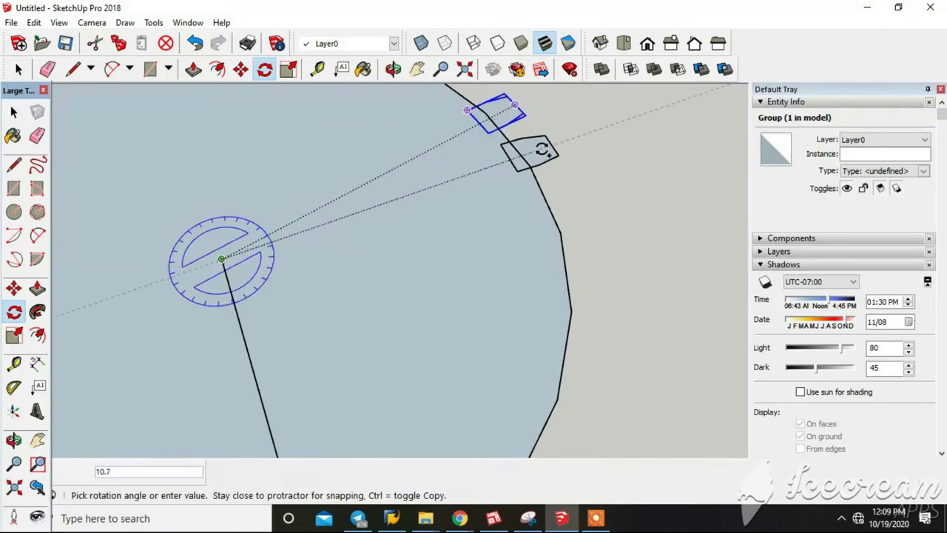
{"action": "type", "text": "1"}
{"action": "left_click", "coordinate": [543, 150]}
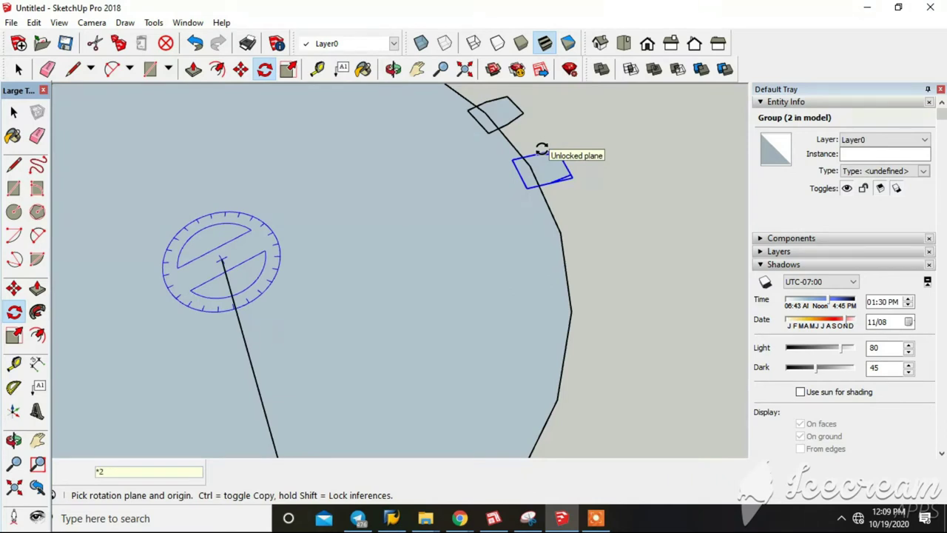
{"action": "type", "text": "5"}
{"action": "key", "text": "Return"}
Step: Orbit around the finished ring and select the disc with all its teeth
{"action": "scroll", "coordinate": [377, 275], "scroll_direction": "down", "scroll_amount": 3}
{"action": "scroll", "coordinate": [377, 275], "scroll_direction": "down", "scroll_amount": 3}
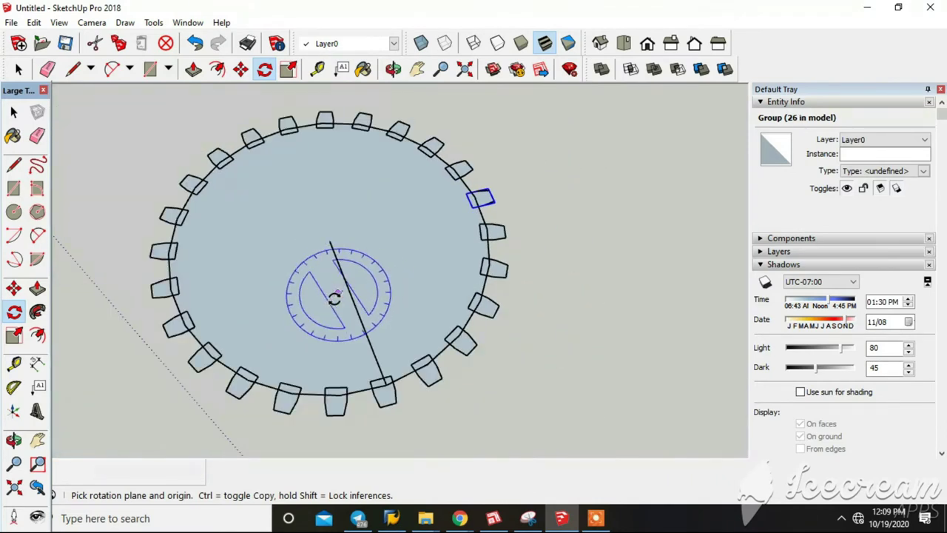
{"action": "key", "text": "space"}
{"action": "middle_click_drag", "start_coordinate": [389, 308], "coordinate": [415, 314]}
{"action": "scroll", "coordinate": [385, 363], "scroll_direction": "up", "scroll_amount": 2}
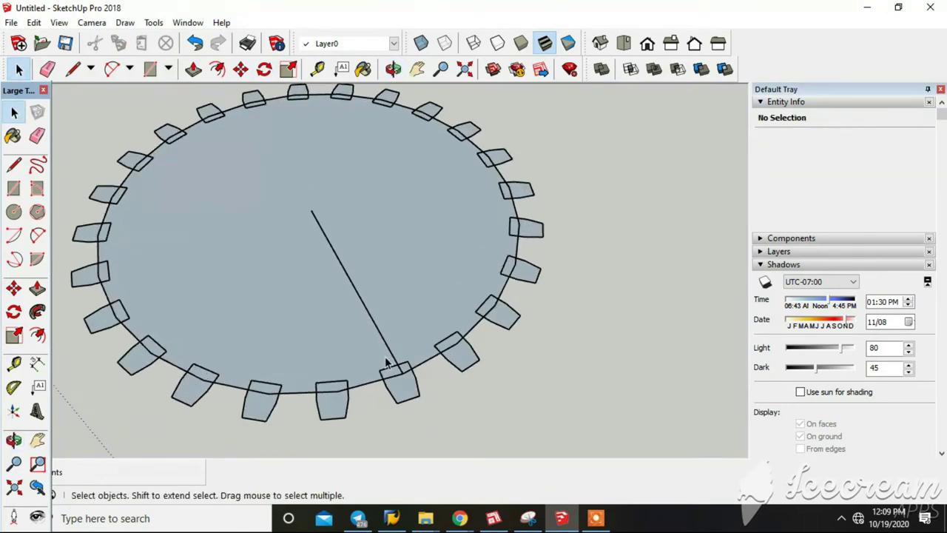
{"action": "mouse_move", "coordinate": [389, 348]}
{"action": "middle_mouse_down"}
{"action": "mouse_move", "coordinate": [355, 287]}
{"action": "mouse_move", "coordinate": [406, 321]}
{"action": "middle_mouse_up"}
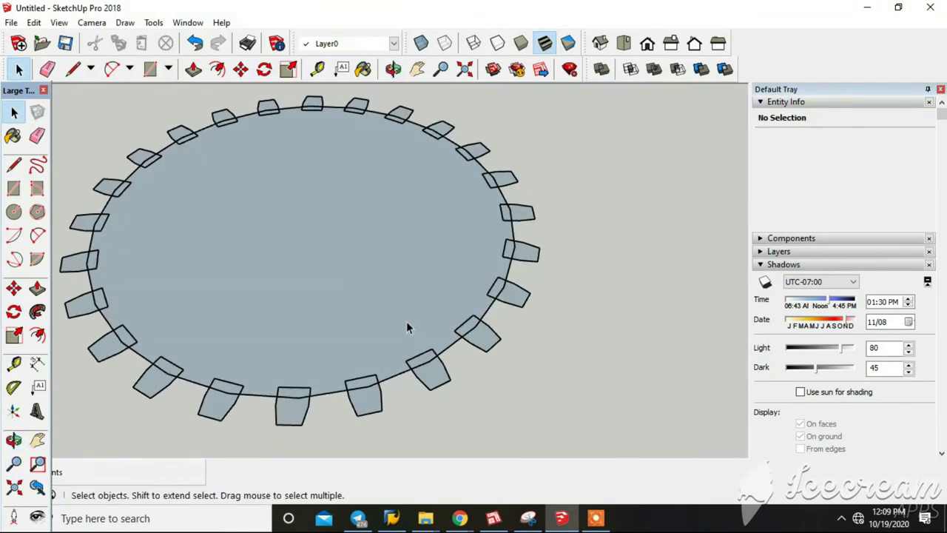
{"action": "scroll", "coordinate": [459, 383], "scroll_direction": "down", "scroll_amount": 2}
{"action": "left_click_drag", "start_coordinate": [126, 178], "coordinate": [133, 181]}
{"action": "right_click", "coordinate": [332, 274]}
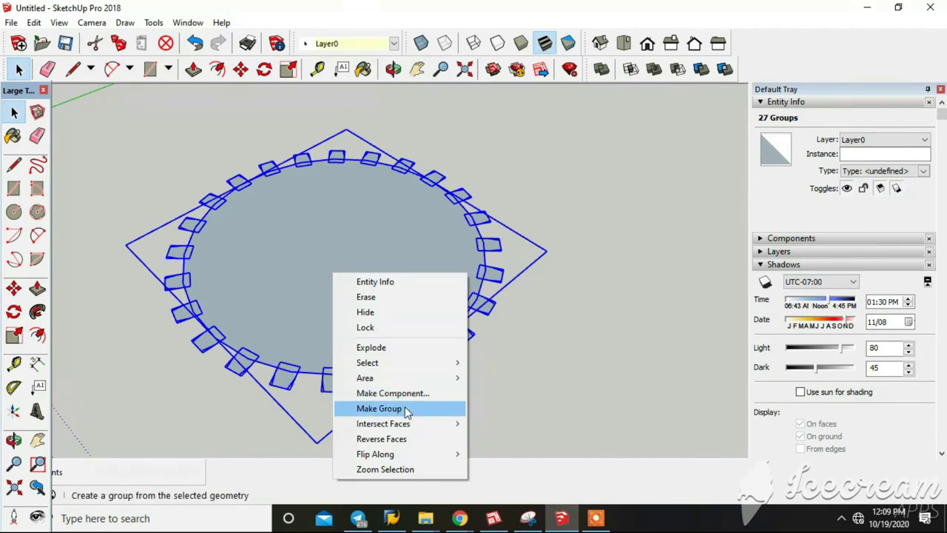
Step: Explode the grouped disc and teeth into loose geometry and clear the selection
{"action": "left_click", "coordinate": [385, 345]}
{"action": "left_click", "coordinate": [475, 387]}
{"action": "left_click", "coordinate": [382, 333]}
{"action": "mouse_move", "coordinate": [392, 400]}
{"action": "middle_mouse_down"}
{"action": "mouse_move", "coordinate": [371, 385]}
{"action": "mouse_move", "coordinate": [335, 389]}
{"action": "middle_mouse_up"}
{"action": "scroll", "coordinate": [335, 389], "scroll_direction": "up", "scroll_amount": 3}
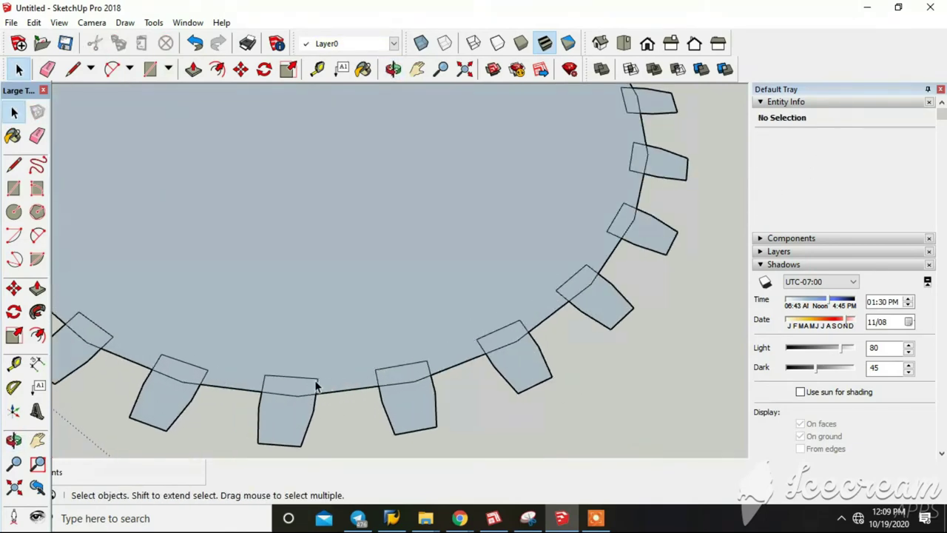
Step: Erase the rim edges and leftover stub crossing the first few teeth
{"action": "key", "text": "Delete"}
{"action": "left_click", "coordinate": [316, 384]}
{"action": "key", "text": "Delete"}
{"action": "left_click", "coordinate": [401, 367]}
{"action": "key", "text": "Delete"}
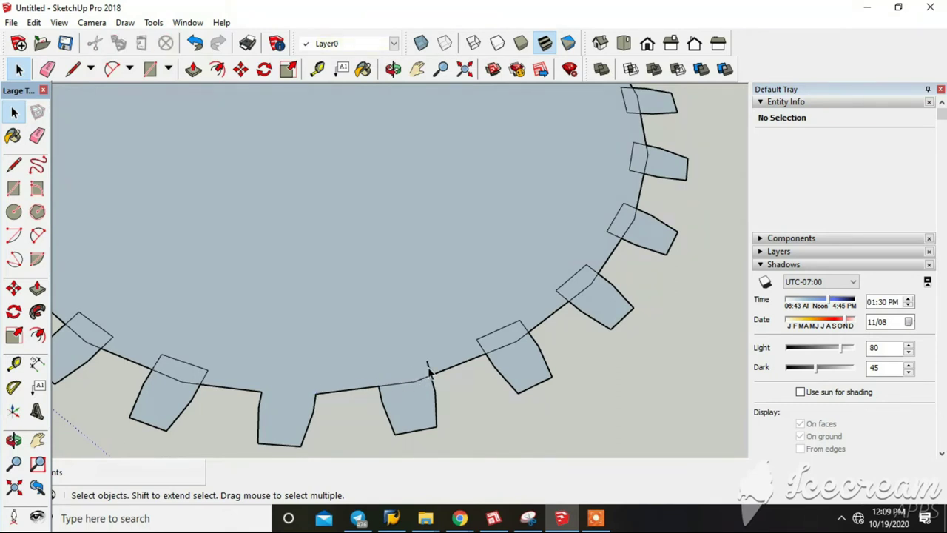
{"action": "left_click", "coordinate": [413, 385]}
{"action": "key", "text": "Delete"}
Step: Erase the next tooth's crossing edge and the small leftover edge stubs beside it
{"action": "left_click", "coordinate": [510, 327]}
{"action": "key", "text": "Delete"}
{"action": "left_click", "coordinate": [523, 327]}
{"action": "key", "text": "Delete"}
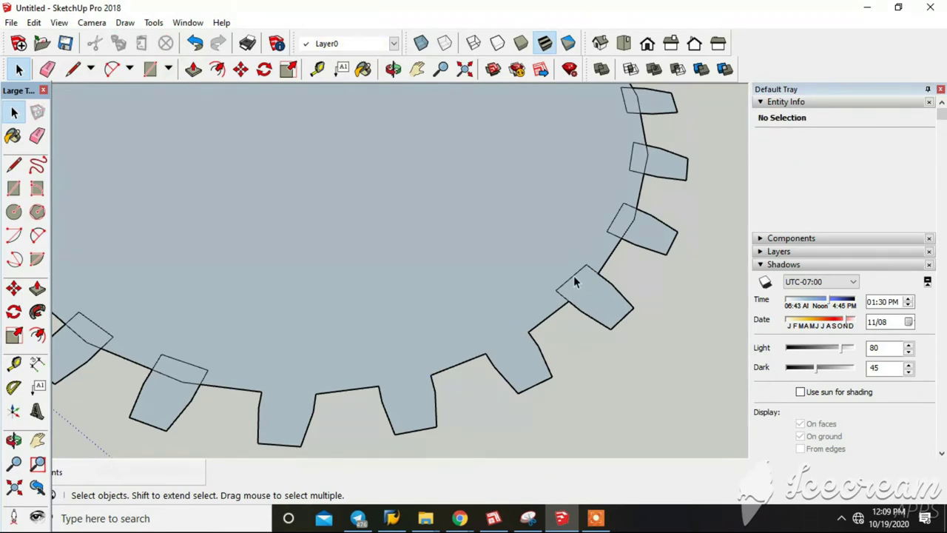
{"action": "left_click", "coordinate": [565, 297]}
{"action": "key", "text": "Delete"}
{"action": "left_click", "coordinate": [590, 269]}
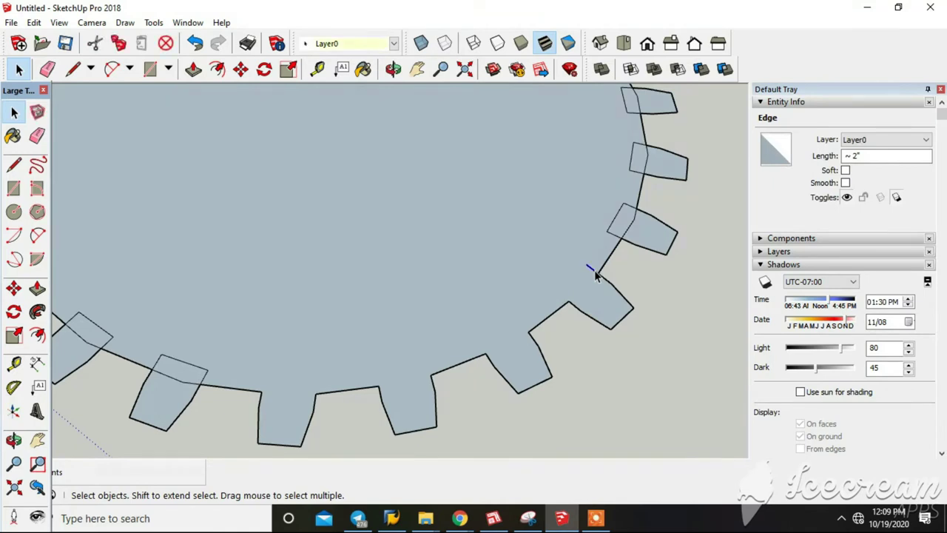
{"action": "key", "text": "Delete"}
Step: Erase the stray short edge stubs toward the top of the gear
{"action": "scroll", "coordinate": [636, 215], "scroll_direction": "up", "scroll_amount": 2}
{"action": "scroll", "coordinate": [635, 219], "scroll_direction": "up", "scroll_amount": 1}
{"action": "left_click", "coordinate": [625, 222]}
{"action": "key", "text": "Delete"}
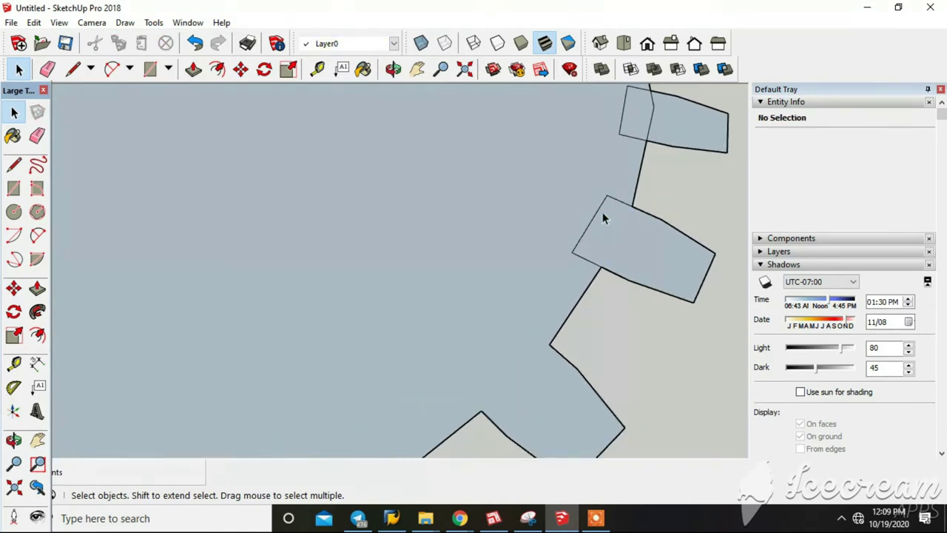
{"action": "left_click", "coordinate": [619, 204]}
{"action": "key", "text": "Delete"}
{"action": "left_click", "coordinate": [596, 265]}
{"action": "key", "text": "Delete"}
{"action": "left_click", "coordinate": [641, 88]}
{"action": "key", "text": "Delete"}
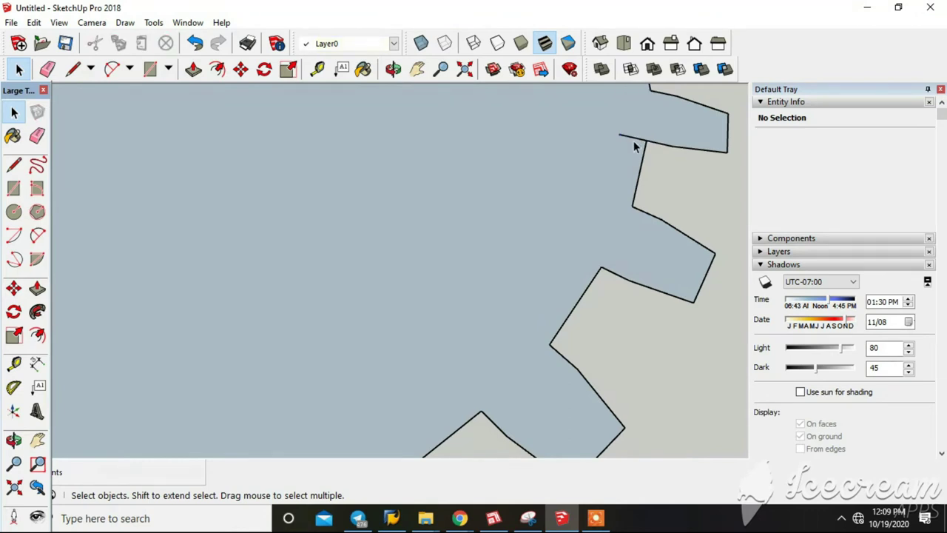
{"action": "scroll", "coordinate": [444, 252], "scroll_direction": "down", "scroll_amount": 2}
{"action": "scroll", "coordinate": [401, 289], "scroll_direction": "down", "scroll_amount": 1}
Step: Move along the rim and erase the edge crossing the bottom tooth
{"action": "key", "text": "h"}
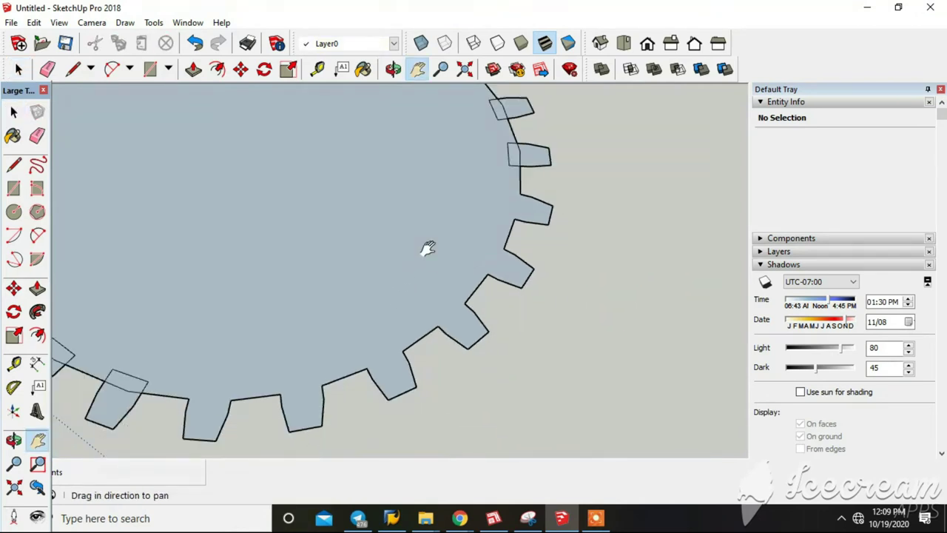
{"action": "scroll", "coordinate": [466, 244], "scroll_direction": "up", "scroll_amount": 3}
{"action": "left_click_drag", "start_coordinate": [476, 241], "coordinate": [486, 355]}
{"action": "scroll", "coordinate": [474, 370], "scroll_direction": "up", "scroll_amount": 2}
{"action": "scroll", "coordinate": [455, 381], "scroll_direction": "up", "scroll_amount": 1}
{"action": "key", "text": "space"}
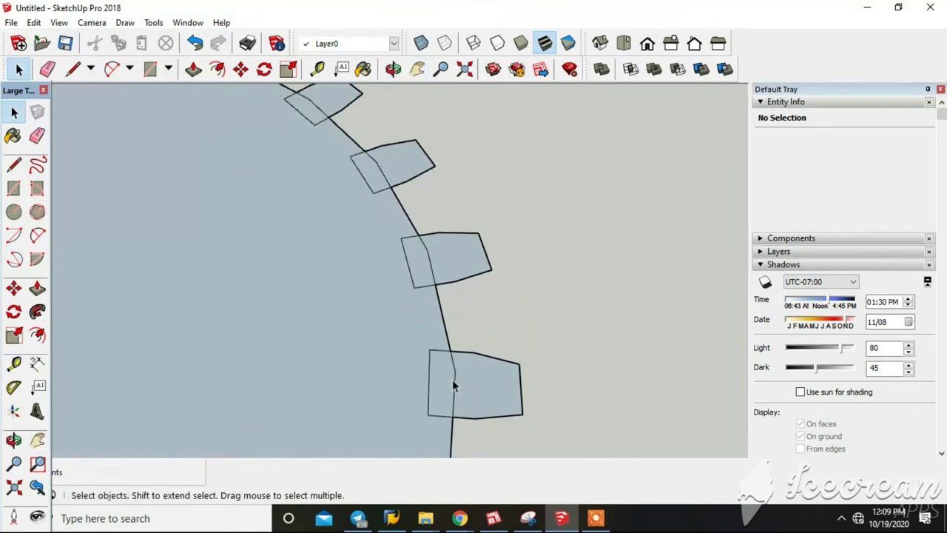
{"action": "left_click", "coordinate": [455, 370]}
{"action": "key", "text": "Delete"}
Step: Erase the short overlap edges inside the middle and upper teeth
{"action": "key", "text": "Delete"}
{"action": "left_click", "coordinate": [433, 276]}
{"action": "key", "text": "Delete"}
{"action": "left_click", "coordinate": [427, 287]}
{"action": "left_click", "coordinate": [414, 275]}
{"action": "left_click", "coordinate": [407, 269]}
{"action": "key", "text": "Delete"}
{"action": "left_click", "coordinate": [364, 185]}
{"action": "key", "text": "Delete"}
{"action": "key", "text": "Delete"}
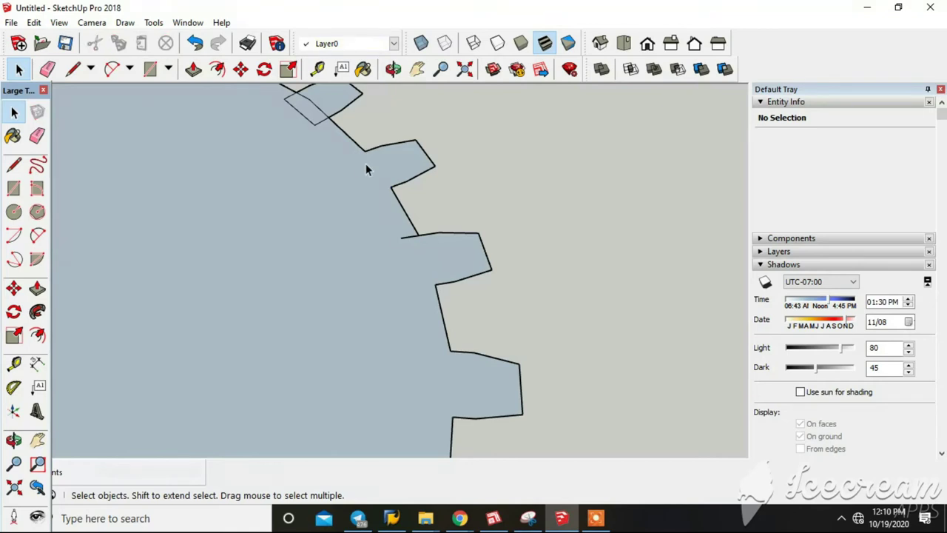
{"action": "key", "text": "h"}
{"action": "scroll", "coordinate": [316, 186], "scroll_direction": "down", "scroll_amount": 5}
{"action": "left_click_drag", "start_coordinate": [370, 291], "coordinate": [535, 296]}
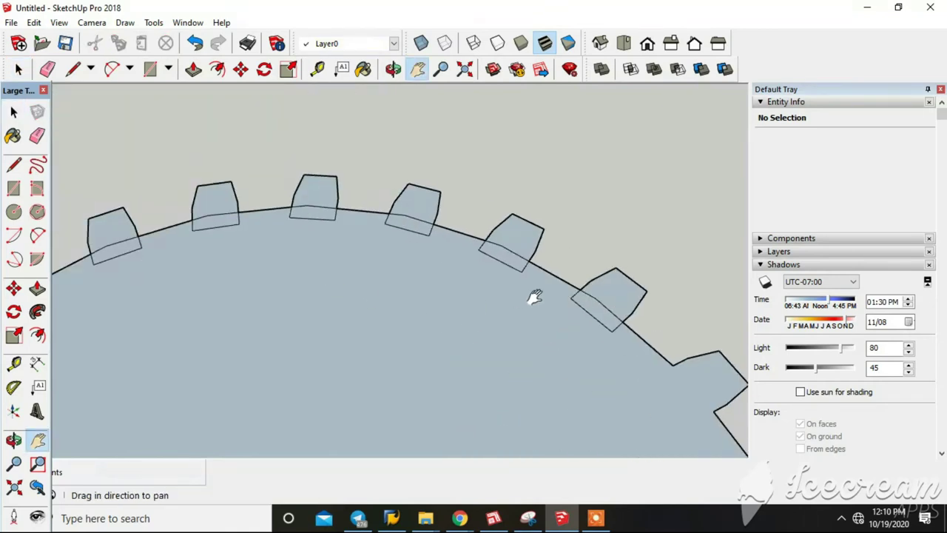
Step: Erase the lower-left, lower and base edges of the first upper-rim tooth
{"action": "key", "text": "space"}
{"action": "left_click", "coordinate": [605, 322]}
{"action": "left_click", "coordinate": [600, 330]}
{"action": "left_click", "coordinate": [584, 309]}
{"action": "key", "text": "Delete"}
{"action": "left_click", "coordinate": [520, 268]}
{"action": "key", "text": "Delete"}
{"action": "left_click", "coordinate": [514, 259]}
{"action": "key", "text": "Delete"}
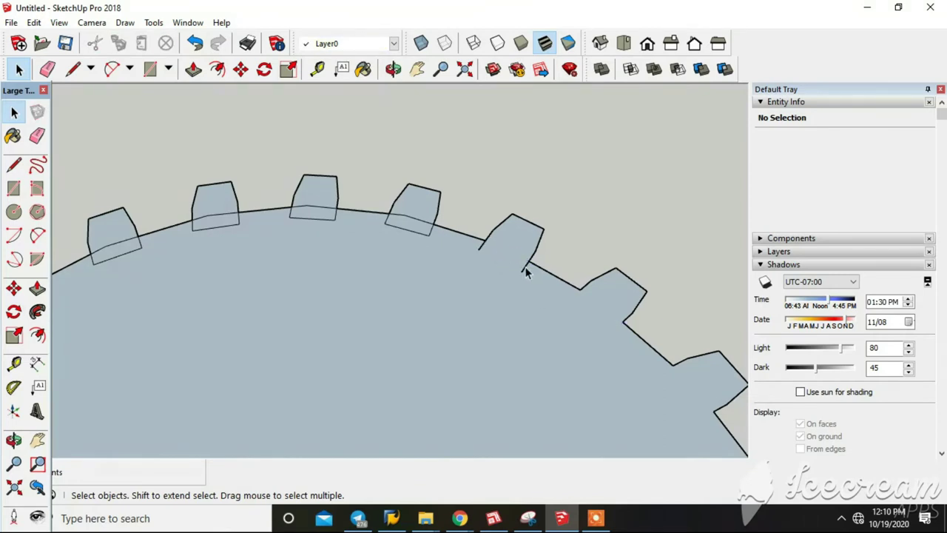
Step: Restore the accidentally deleted gear face, then erase the base and rim edges of two teeth
{"action": "left_click", "coordinate": [483, 248]}
{"action": "key", "text": "Delete"}
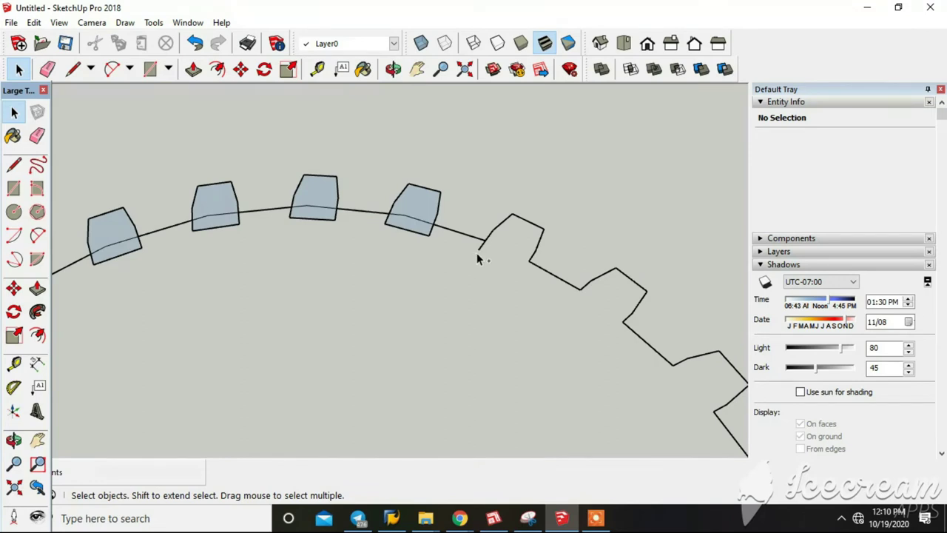
{"action": "key", "text": "ctrl+z"}
{"action": "left_click", "coordinate": [421, 230]}
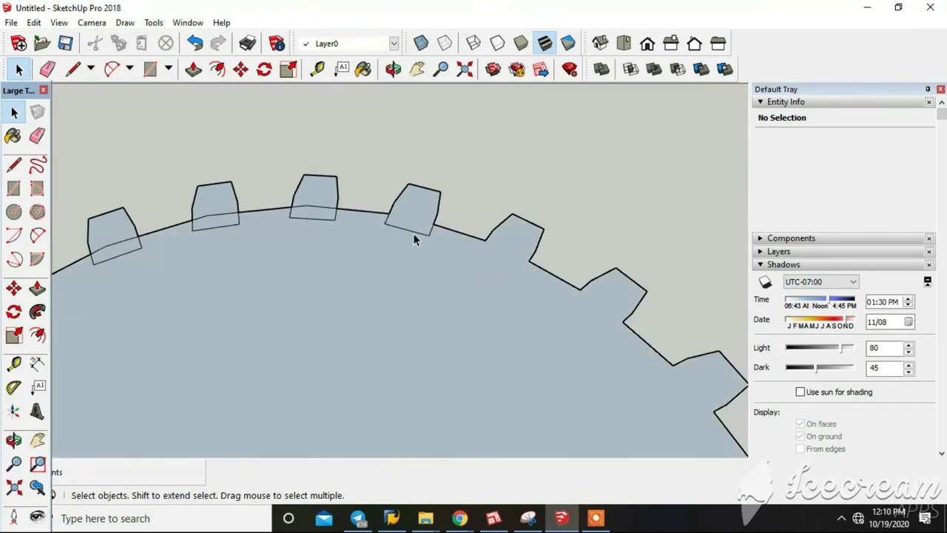
{"action": "scroll", "coordinate": [412, 232], "scroll_direction": "up", "scroll_amount": 2}
{"action": "key", "text": "Delete"}
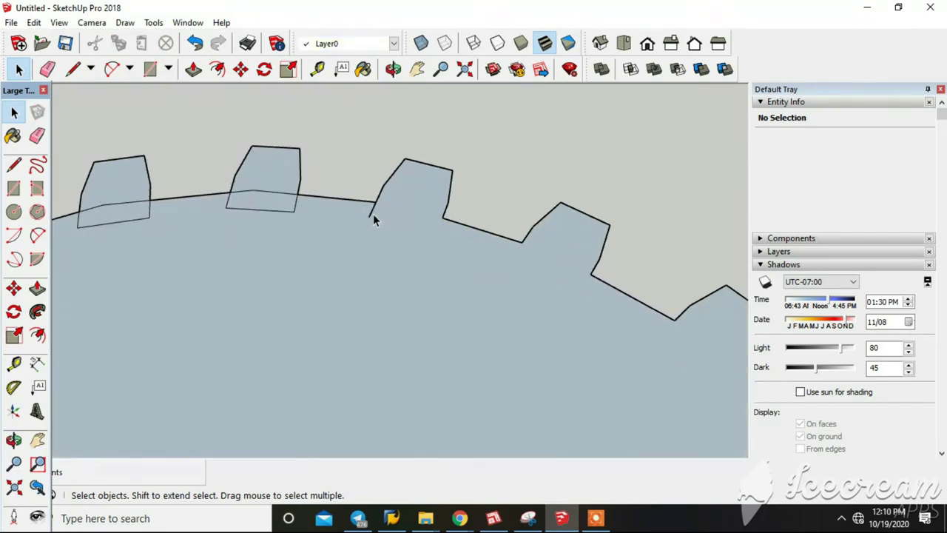
{"action": "left_click", "coordinate": [263, 191]}
{"action": "key", "text": "Delete"}
{"action": "left_click", "coordinate": [294, 210]}
{"action": "key", "text": "Delete"}
Step: Erase the edges crossing the unedited teeth on the left
{"action": "middle_click_drag", "start_coordinate": [222, 251], "coordinate": [582, 183], "text": "shift"}
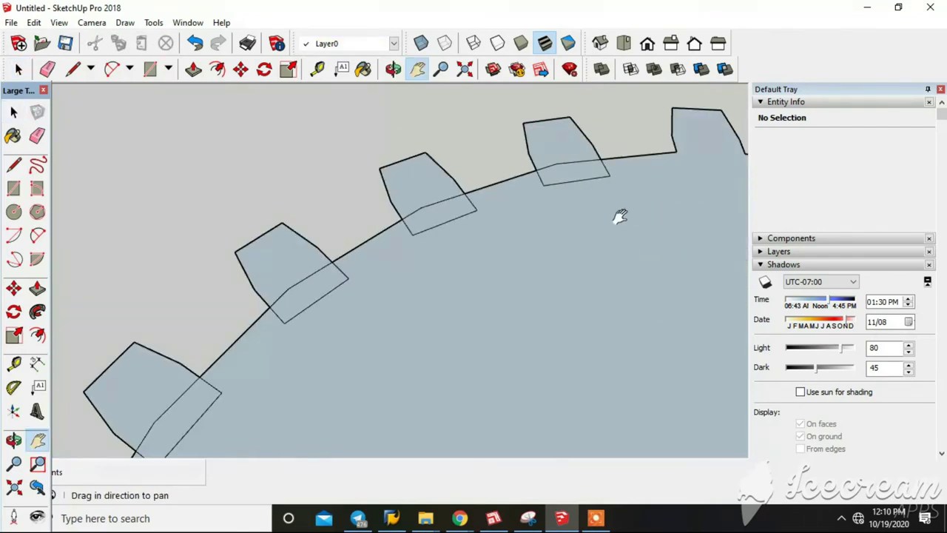
{"action": "left_click", "coordinate": [583, 180]}
{"action": "key", "text": "Delete"}
{"action": "left_click", "coordinate": [574, 165]}
{"action": "key", "text": "Delete"}
{"action": "key", "text": "Delete"}
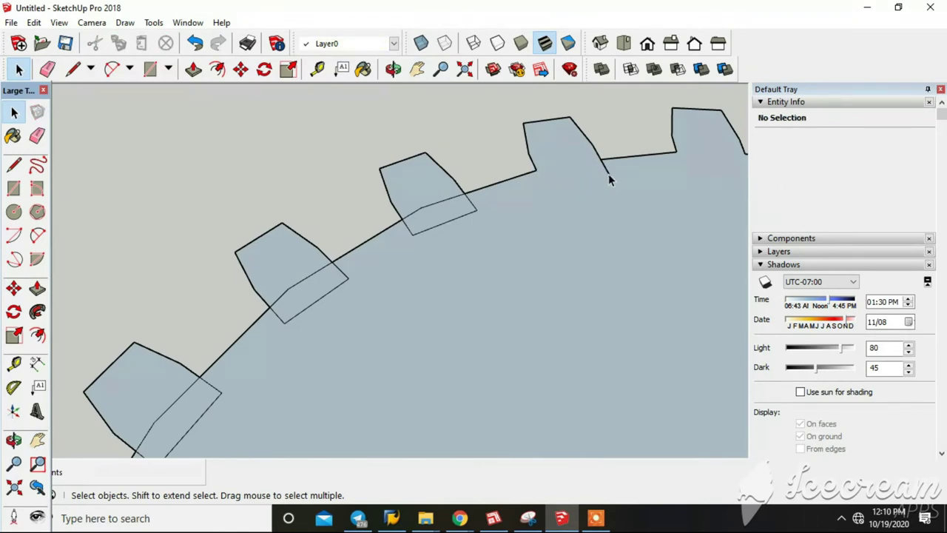
{"action": "left_click", "coordinate": [457, 220]}
{"action": "key", "text": "Delete"}
{"action": "left_click", "coordinate": [449, 202]}
{"action": "key", "text": "Delete"}
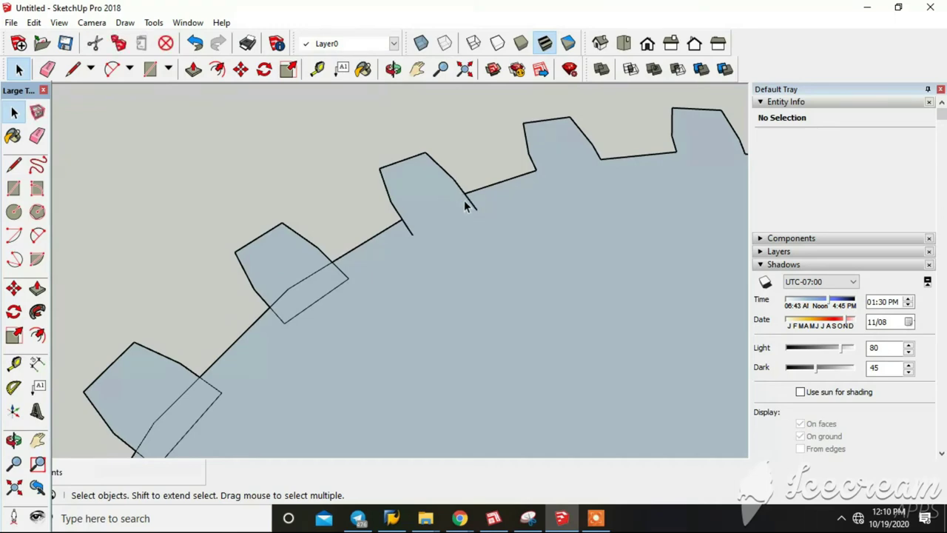
{"action": "left_click", "coordinate": [407, 228]}
Step: Restore the gear face after a mistaken delete and erase the small face's short edges
{"action": "key", "text": "Delete"}
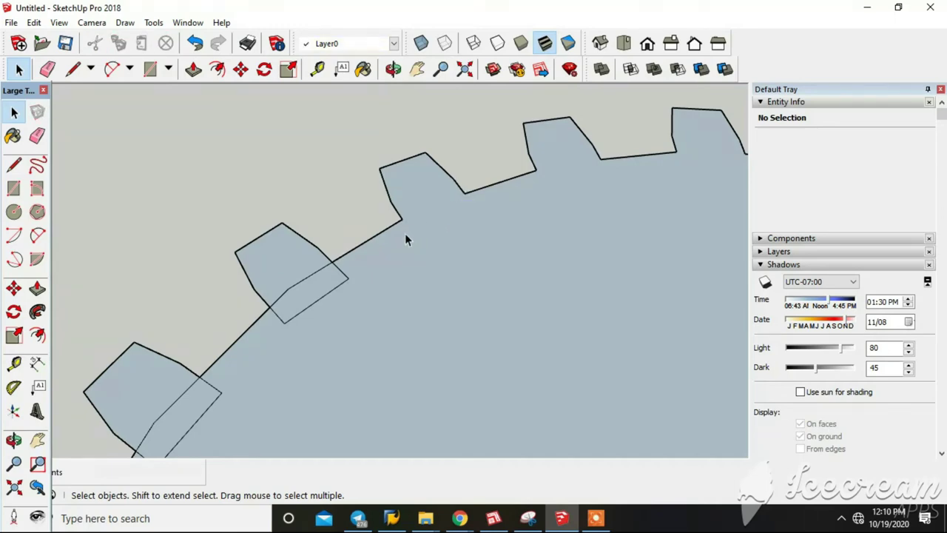
{"action": "left_click", "coordinate": [329, 298]}
{"action": "key", "text": "Delete"}
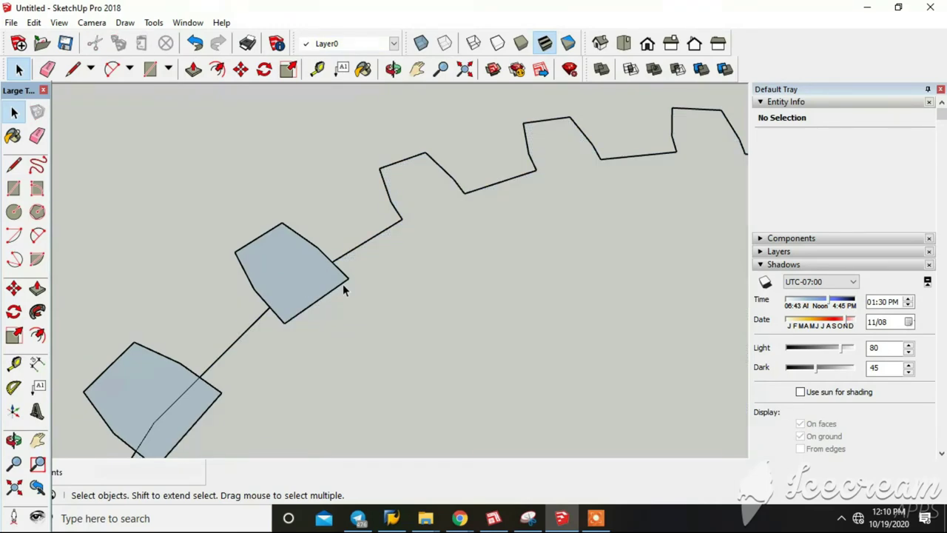
{"action": "key", "text": "ctrl+z"}
{"action": "left_click", "coordinate": [342, 273]}
{"action": "key", "text": "Delete"}
{"action": "left_click", "coordinate": [318, 293]}
{"action": "key", "text": "Delete"}
{"action": "mouse_move", "coordinate": [335, 353]}
{"action": "left_mouse_down"}
{"action": "mouse_move", "coordinate": [286, 110]}
{"action": "mouse_move", "coordinate": [262, 298]}
{"action": "left_mouse_up"}
Step: Delete the stray edges on the upper tooth and the outline edge crossing a tooth
{"action": "scroll", "coordinate": [262, 298], "scroll_direction": "down", "scroll_amount": 2}
{"action": "scroll", "coordinate": [224, 330], "scroll_direction": "up", "scroll_amount": 1}
{"action": "key", "text": "space"}
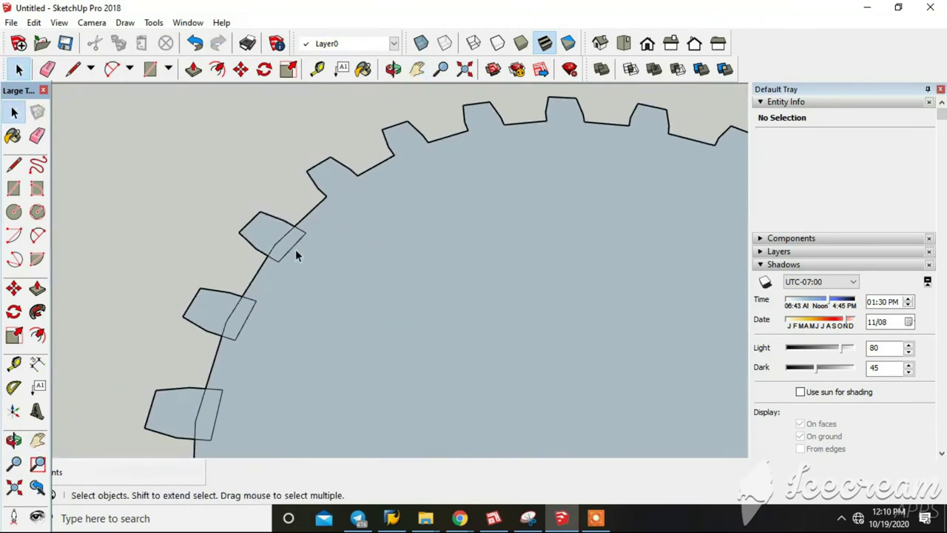
{"action": "key", "text": "ctrl+z"}
{"action": "left_click", "coordinate": [282, 244]}
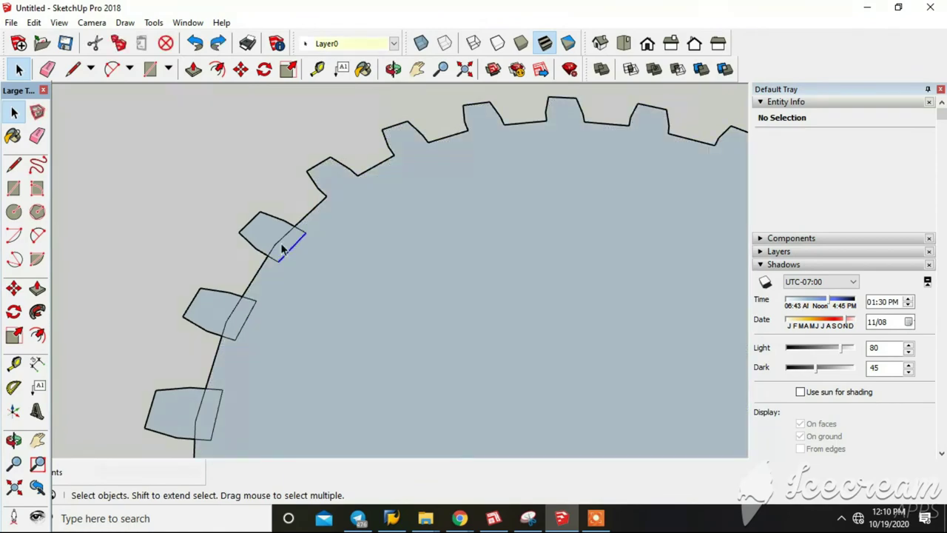
{"action": "key", "text": "Delete"}
{"action": "left_click", "coordinate": [296, 240]}
{"action": "key", "text": "Delete"}
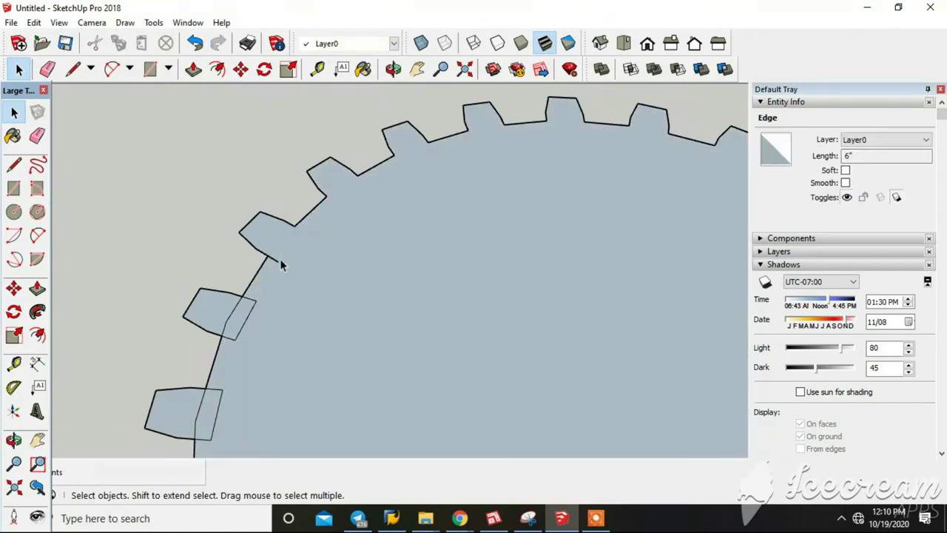
{"action": "left_click", "coordinate": [274, 261]}
{"action": "left_click", "coordinate": [245, 304]}
{"action": "key", "text": "Delete"}
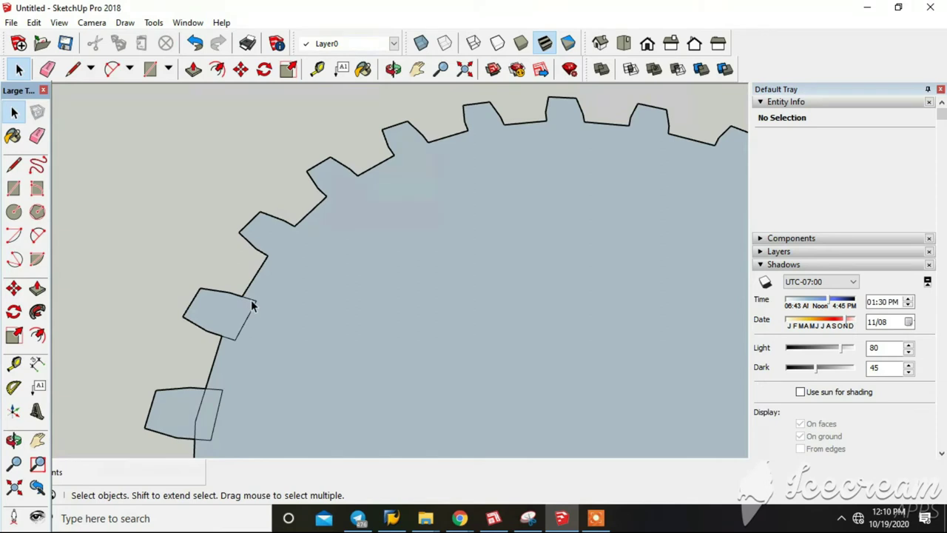
Step: Delete the short corner edge and the outline edge inside the lower tooth
{"action": "left_click", "coordinate": [229, 339]}
{"action": "key", "text": "Delete"}
{"action": "left_click", "coordinate": [214, 429]}
{"action": "key", "text": "Delete"}
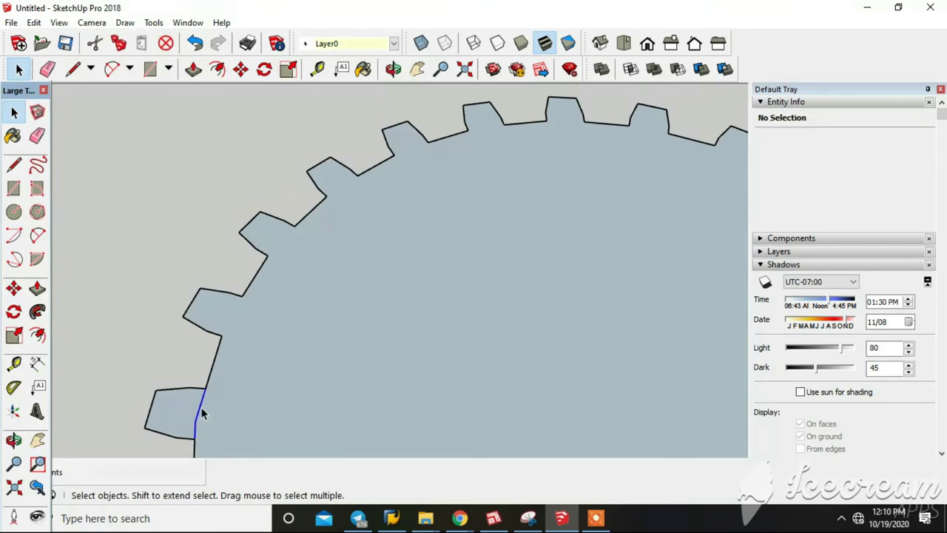
{"action": "key", "text": "h"}
{"action": "scroll", "coordinate": [365, 360], "scroll_direction": "down", "scroll_amount": 2}
{"action": "scroll", "coordinate": [308, 292], "scroll_direction": "down", "scroll_amount": 2}
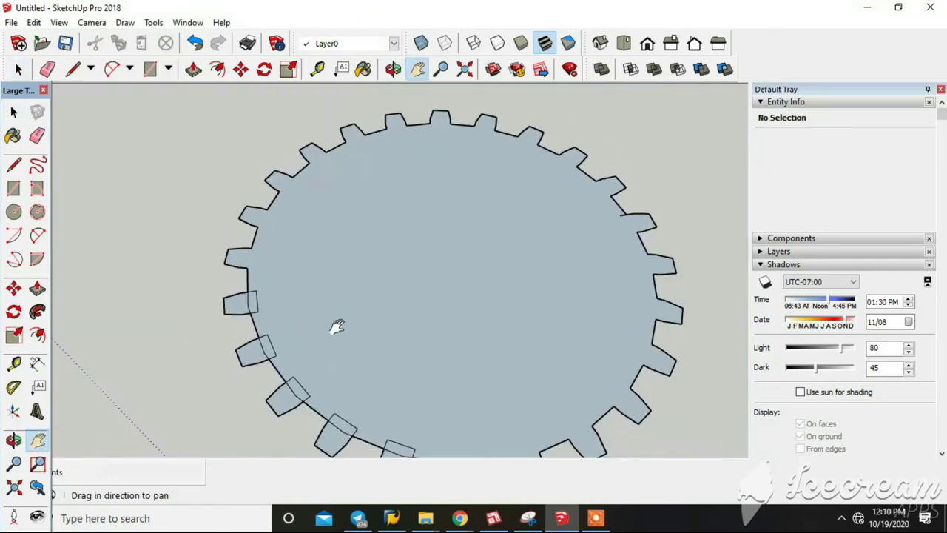
{"action": "scroll", "coordinate": [333, 323], "scroll_direction": "up", "scroll_amount": 3}
{"action": "key", "text": "space"}
Step: Undo the deletion that removed the gear face, then delete the tooth's arc edge and leftover edges
{"action": "left_click", "coordinate": [369, 398]}
{"action": "key", "text": "Delete"}
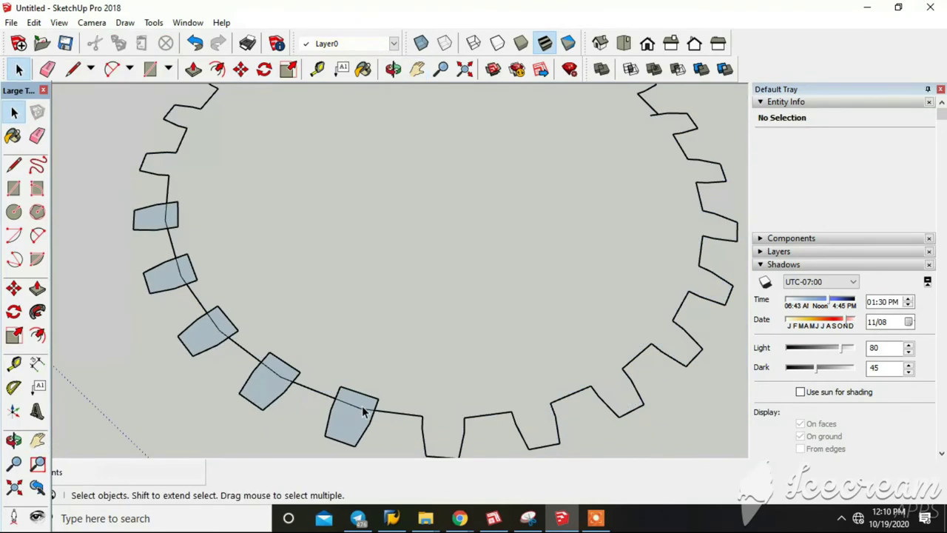
{"action": "key", "text": "ctrl+z"}
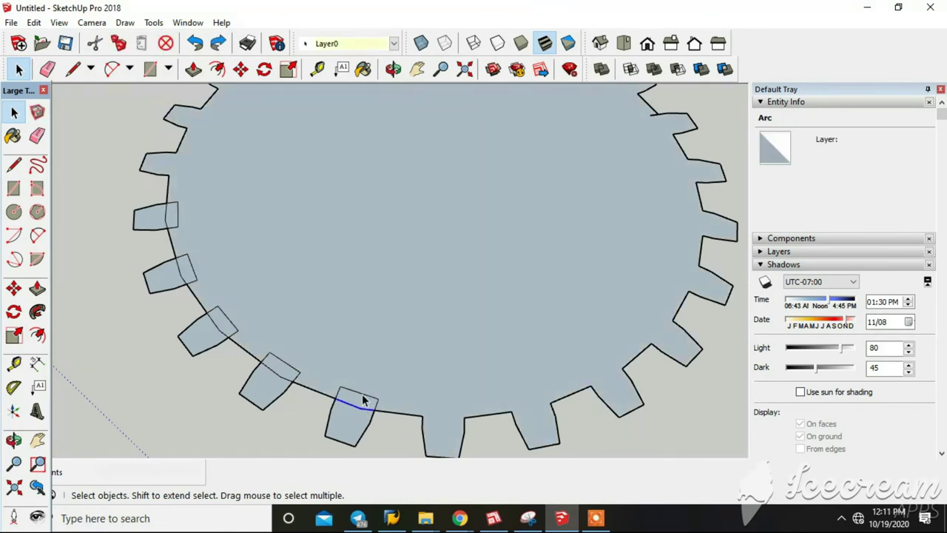
{"action": "left_click", "coordinate": [361, 395]}
{"action": "key", "text": "Delete"}
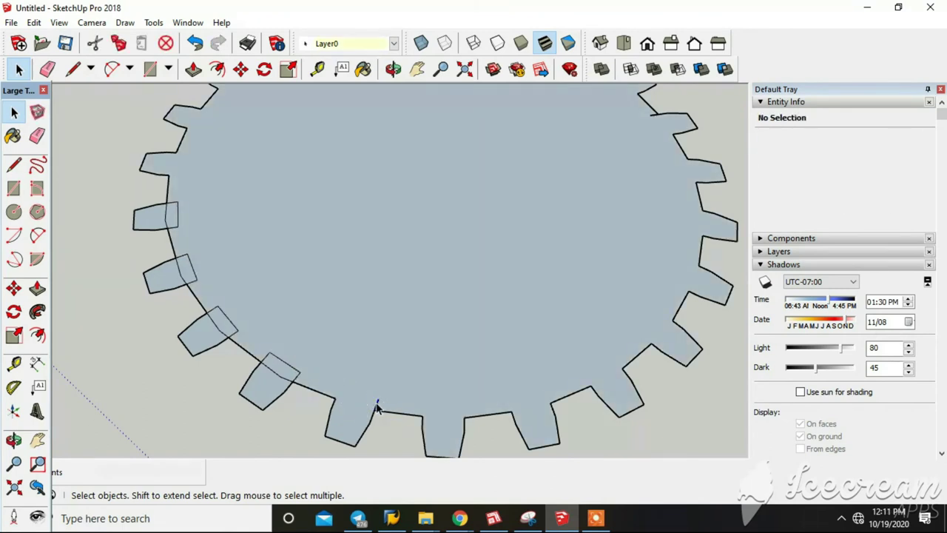
{"action": "left_click", "coordinate": [288, 371]}
{"action": "key", "text": "Delete"}
{"action": "left_click", "coordinate": [269, 363]}
{"action": "key", "text": "Delete"}
Step: Delete the remaining corner and stray edges in the left teeth
{"action": "left_click", "coordinate": [231, 330]}
{"action": "left_click", "coordinate": [184, 256]}
{"action": "key", "text": "Delete"}
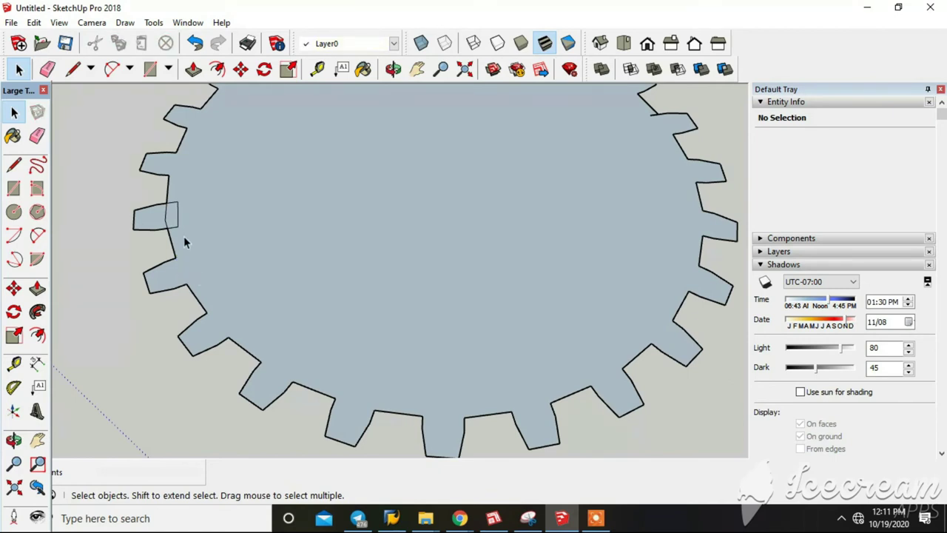
{"action": "left_click", "coordinate": [175, 203]}
{"action": "key", "text": "Delete"}
{"action": "left_click", "coordinate": [178, 226]}
{"action": "key", "text": "Delete"}
{"action": "scroll", "coordinate": [451, 258], "scroll_direction": "down", "scroll_amount": 4}
Step: Push/Pull the toothed gear face upward into a solid body
{"action": "middle_click_drag", "start_coordinate": [488, 287], "coordinate": [519, 238]}
{"action": "key", "text": "p"}
{"action": "mouse_move", "coordinate": [520, 256]}
{"action": "left_mouse_down"}
{"action": "mouse_move", "coordinate": [522, 195]}
{"action": "mouse_move", "coordinate": [518, 222]}
{"action": "left_mouse_up"}
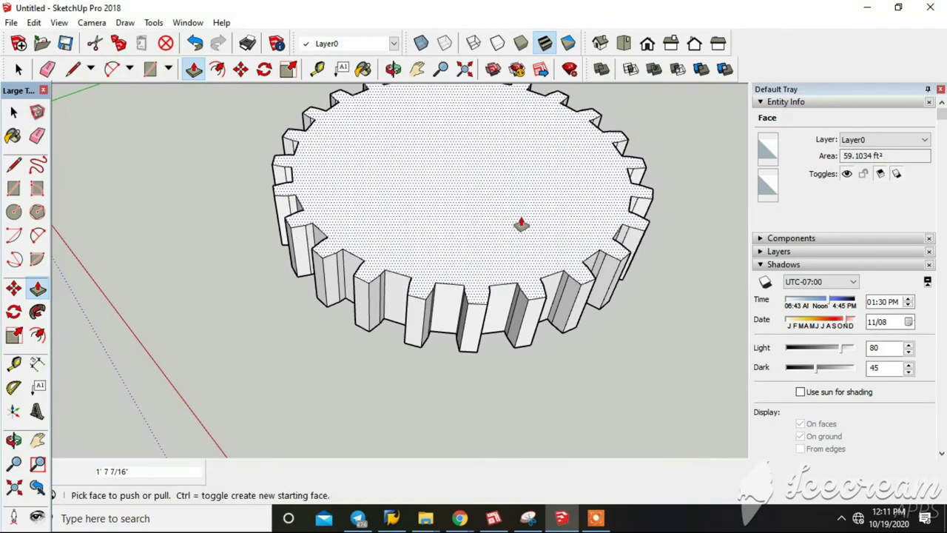
{"action": "key", "text": "space"}
{"action": "middle_click_drag", "start_coordinate": [517, 214], "coordinate": [422, 342], "text": "shift"}
{"action": "scroll", "coordinate": [422, 342], "scroll_direction": "up", "scroll_amount": 2}
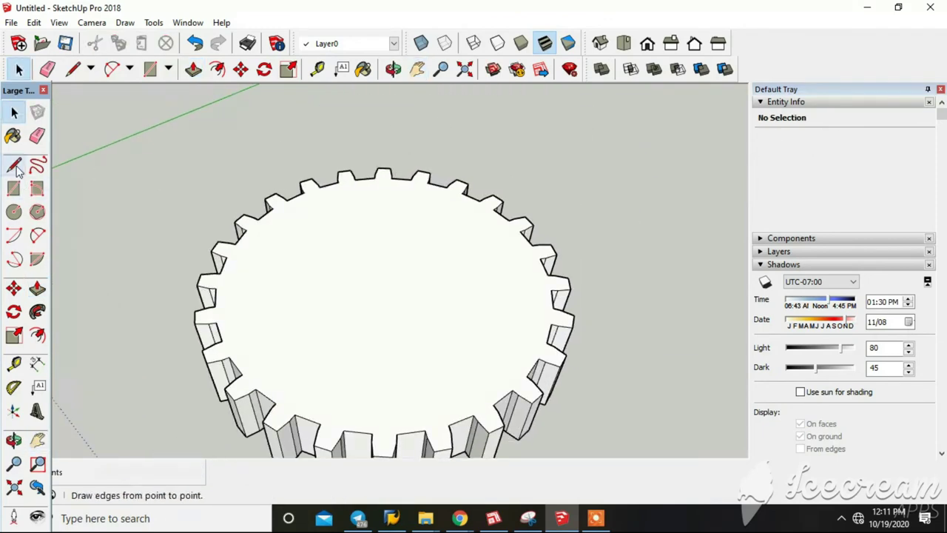
Step: Begin a line starting at the gear's edge
{"action": "left_click", "coordinate": [14, 164]}
{"action": "scroll", "coordinate": [366, 407], "scroll_direction": "down", "scroll_amount": 2}
{"action": "scroll", "coordinate": [407, 425], "scroll_direction": "up", "scroll_amount": 2}
{"action": "left_click", "coordinate": [407, 425]}
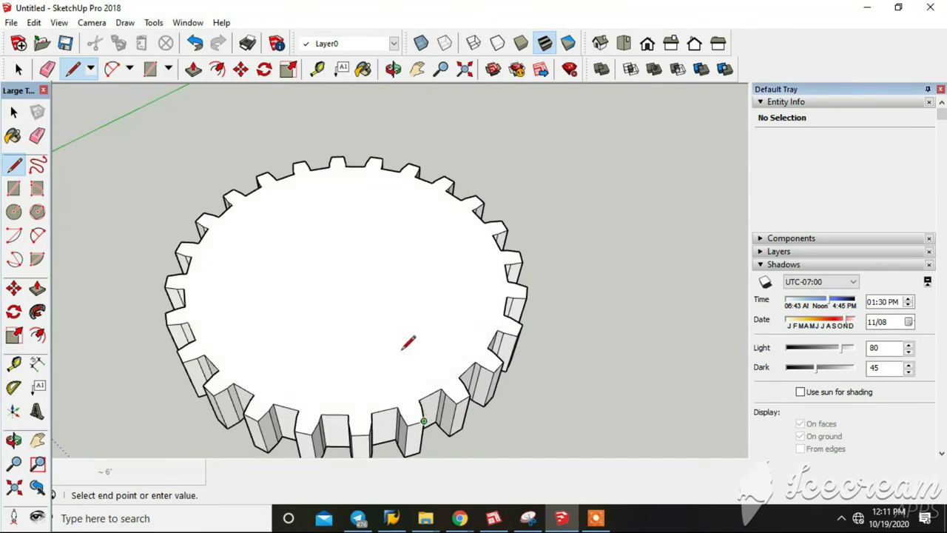
Step: Cancel the unfinished line and tilt the view to look down on the gear
{"action": "key", "text": "Escape"}
{"action": "key", "text": "space"}
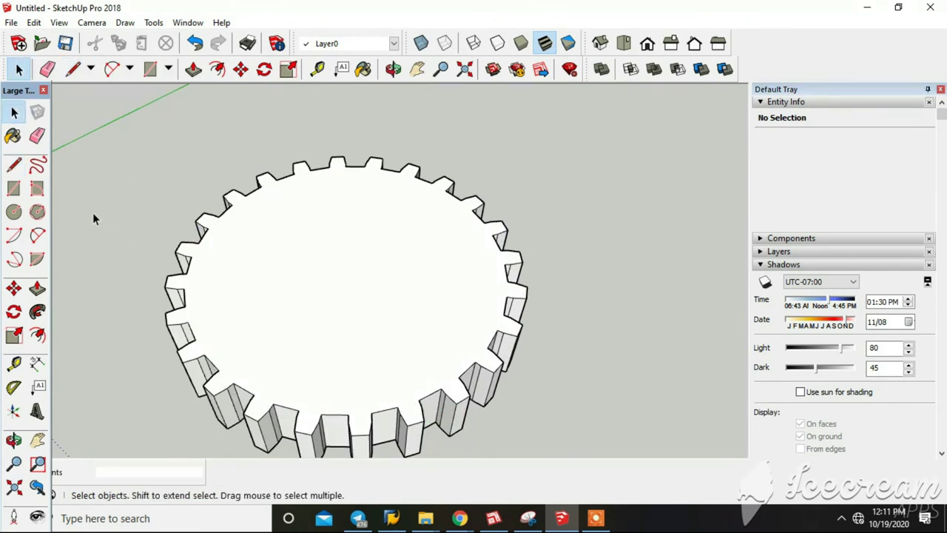
{"action": "left_click", "coordinate": [14, 211]}
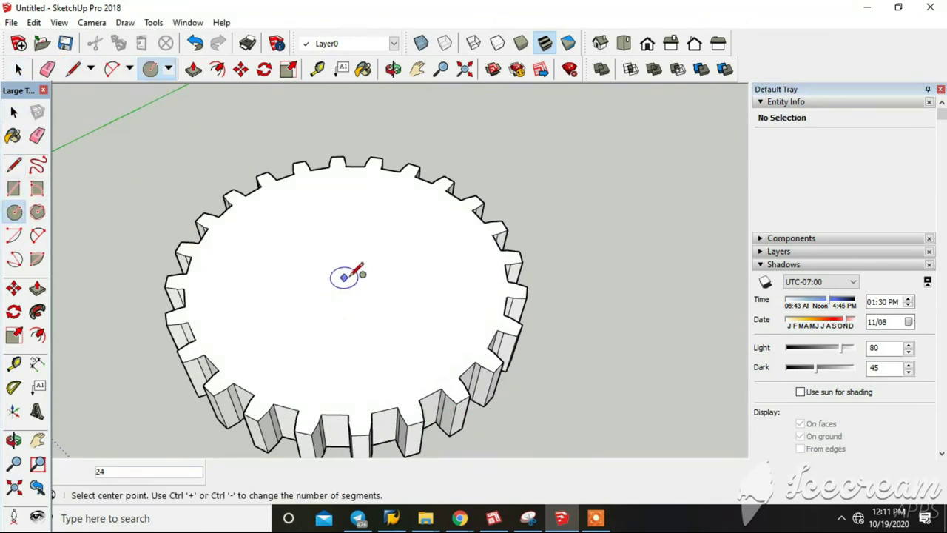
{"action": "scroll", "coordinate": [493, 344], "scroll_direction": "down", "scroll_amount": 2}
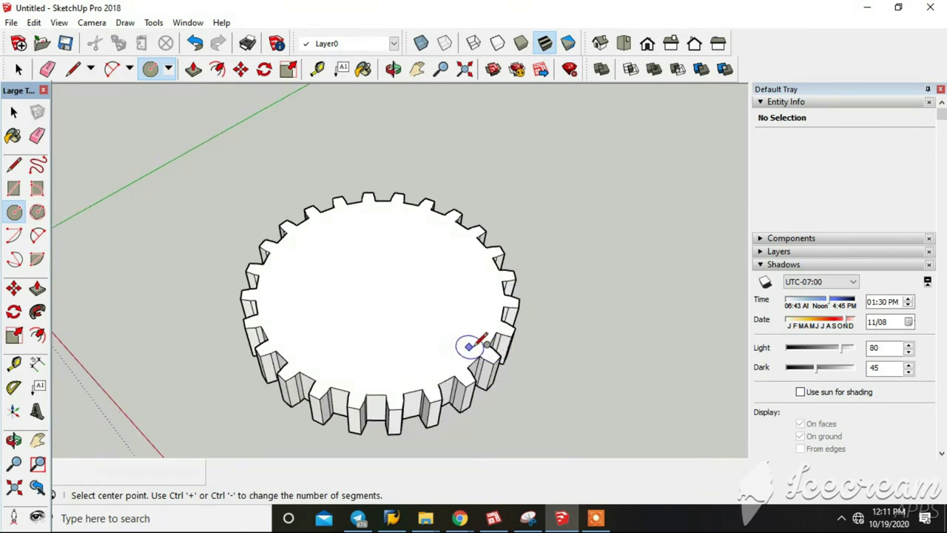
{"action": "middle_click_drag", "start_coordinate": [474, 342], "coordinate": [477, 399]}
{"action": "key", "text": "space"}
{"action": "scroll", "coordinate": [488, 309], "scroll_direction": "up", "scroll_amount": 2}
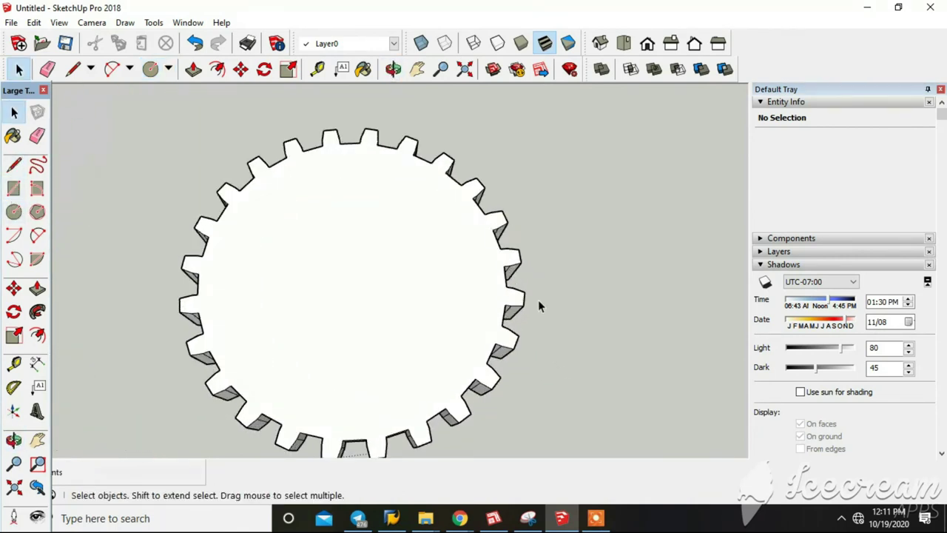
Step: Draw a line from edge to edge across the gear's top face
{"action": "left_click", "coordinate": [13, 164]}
{"action": "left_click", "coordinate": [524, 291]}
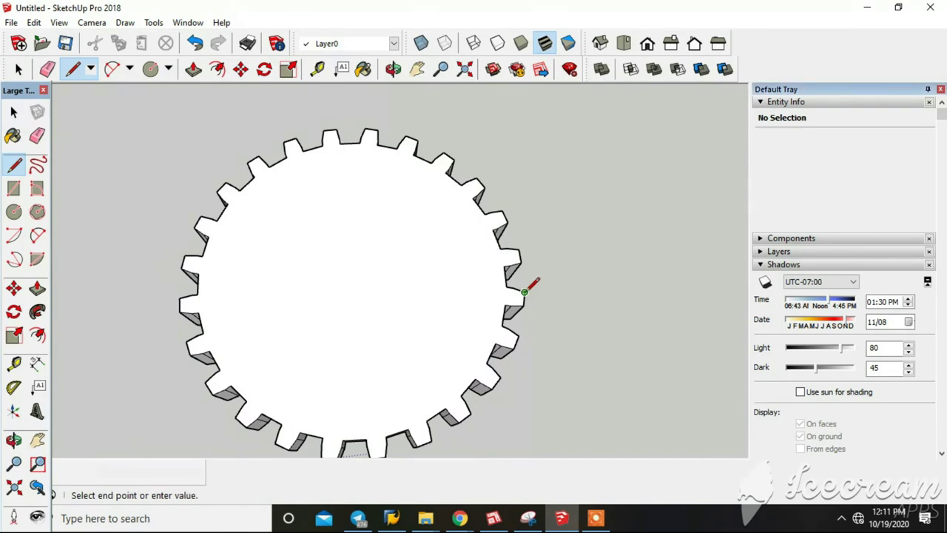
{"action": "left_click", "coordinate": [184, 268]}
{"action": "key", "text": "space"}
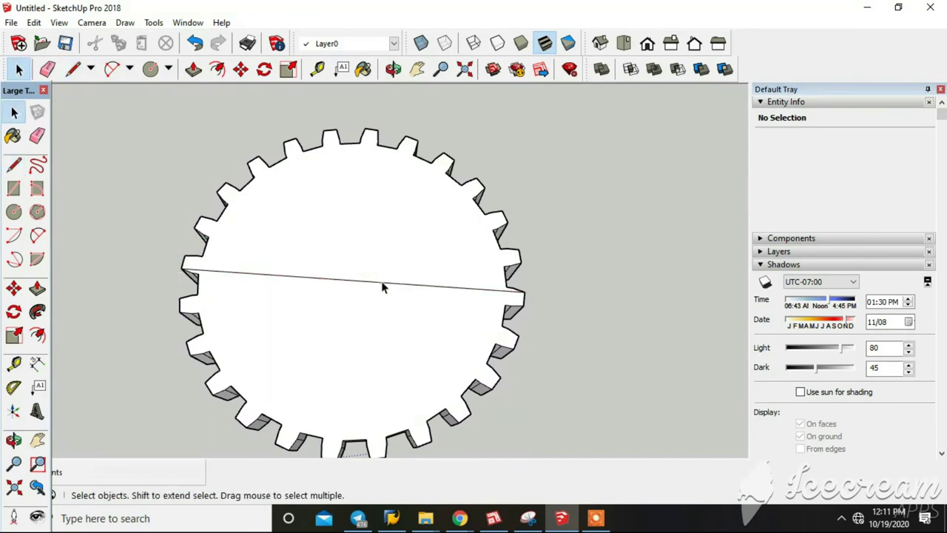
Step: Draw a circle centred on the line's midpoint
{"action": "key", "text": "l"}
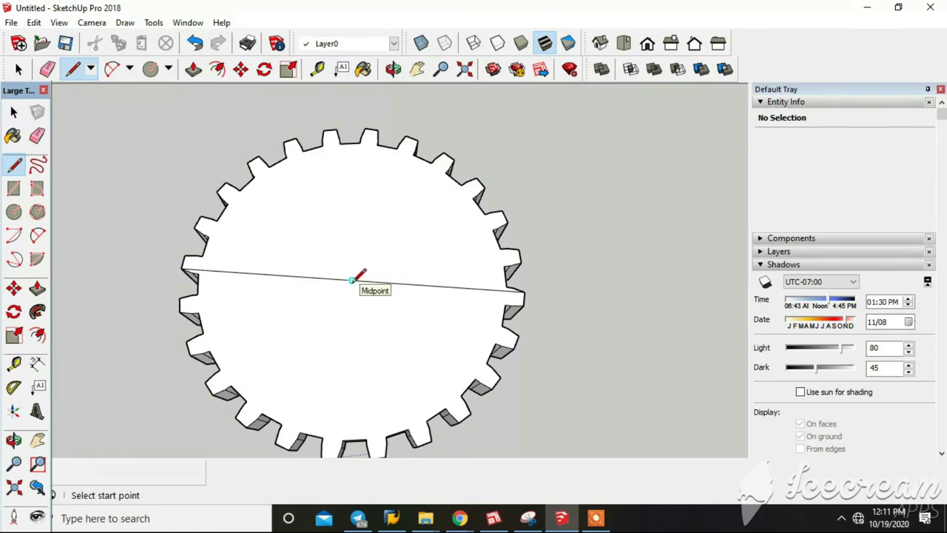
{"action": "left_click", "coordinate": [13, 212]}
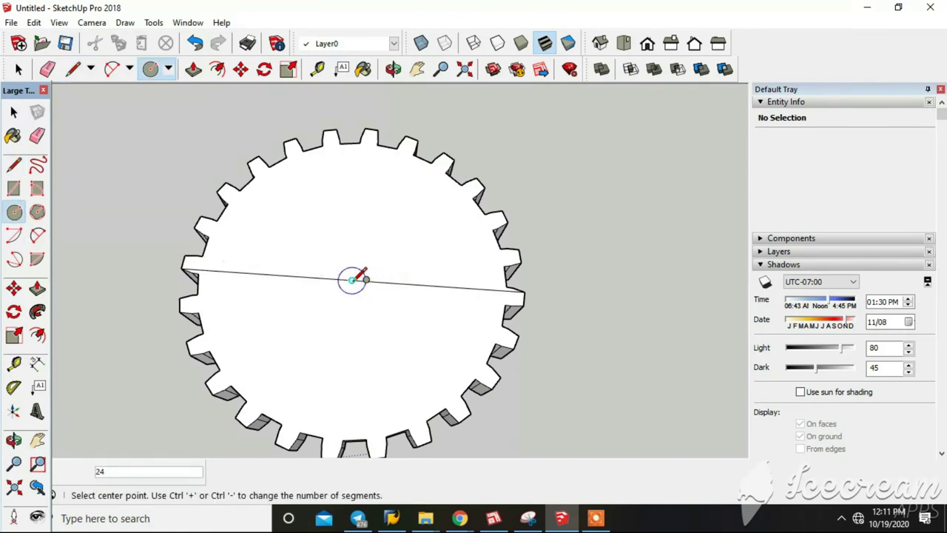
{"action": "left_click", "coordinate": [352, 279]}
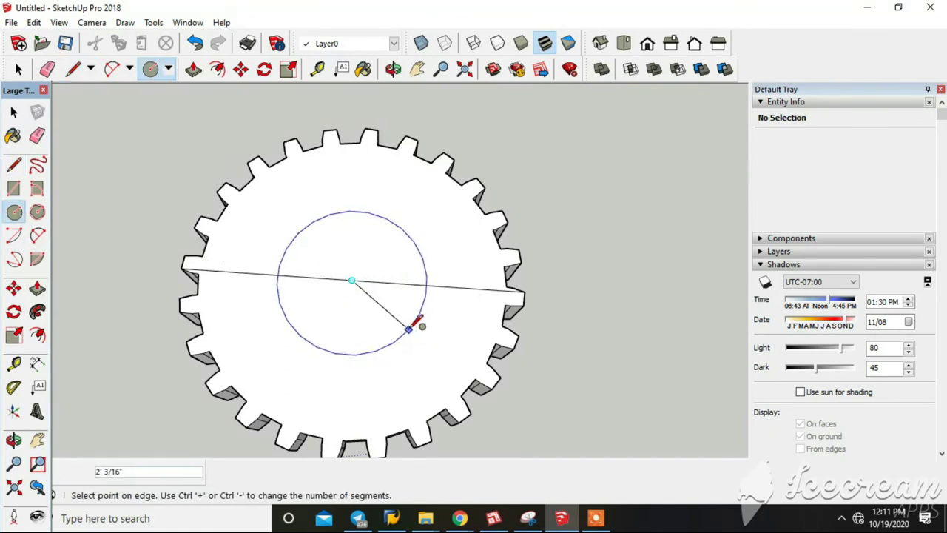
{"action": "left_click", "coordinate": [414, 326]}
{"action": "key", "text": "space"}
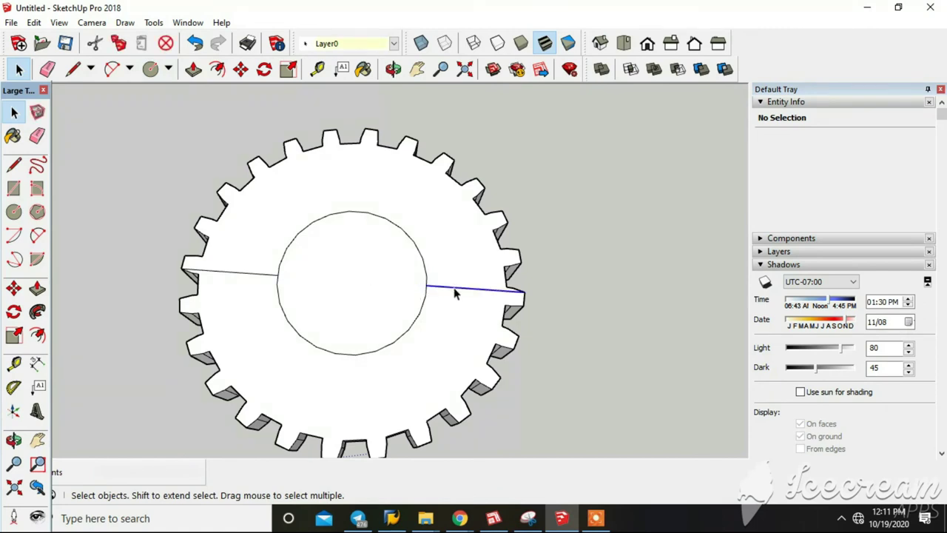
{"action": "mouse_move", "coordinate": [318, 296]}
{"action": "middle_mouse_down"}
{"action": "mouse_move", "coordinate": [353, 248]}
{"action": "mouse_move", "coordinate": [399, 317]}
{"action": "middle_mouse_up"}
{"action": "key", "text": "p"}
{"action": "left_click_drag", "start_coordinate": [399, 317], "coordinate": [430, 420]}
{"action": "left_click", "coordinate": [426, 422]}
{"action": "mouse_move", "coordinate": [426, 421]}
{"action": "middle_mouse_down"}
{"action": "mouse_move", "coordinate": [461, 355]}
{"action": "mouse_move", "coordinate": [529, 417]}
{"action": "mouse_move", "coordinate": [511, 389]}
{"action": "mouse_move", "coordinate": [421, 391]}
{"action": "middle_mouse_up"}
{"action": "scroll", "coordinate": [451, 333], "scroll_direction": "down", "scroll_amount": 3}
{"action": "key", "text": "space"}
{"action": "middle_click_drag", "start_coordinate": [409, 285], "coordinate": [510, 363]}
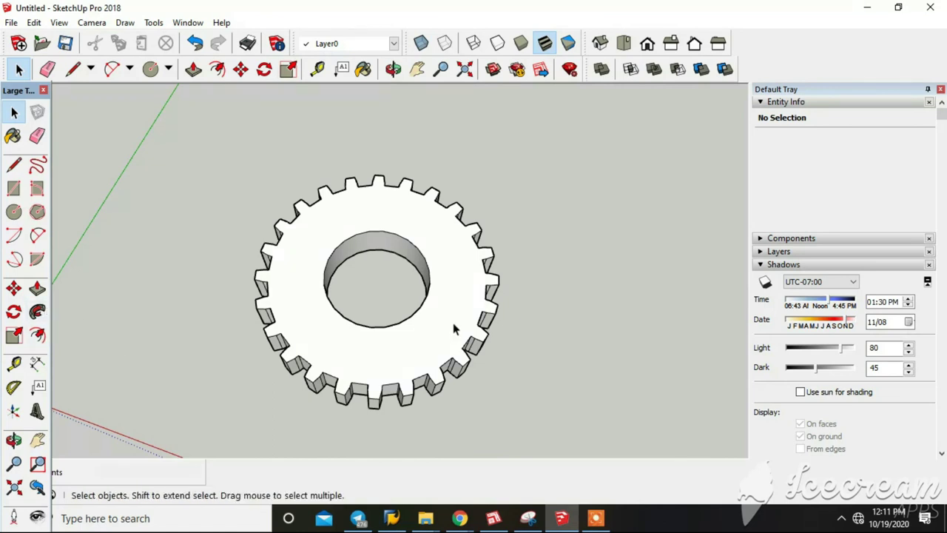
{"action": "left_click", "coordinate": [420, 311]}
{"action": "key", "text": "ctrl+z"}
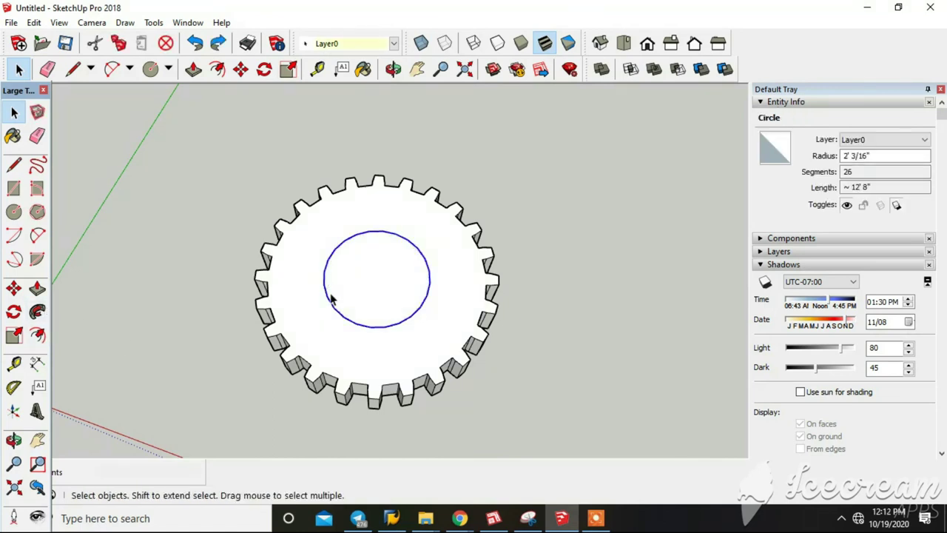
{"action": "left_click", "coordinate": [674, 385]}
Step: Offset the centre circle outward to form a ring around it
{"action": "left_click", "coordinate": [37, 335]}
{"action": "scroll", "coordinate": [392, 311], "scroll_direction": "up", "scroll_amount": 3}
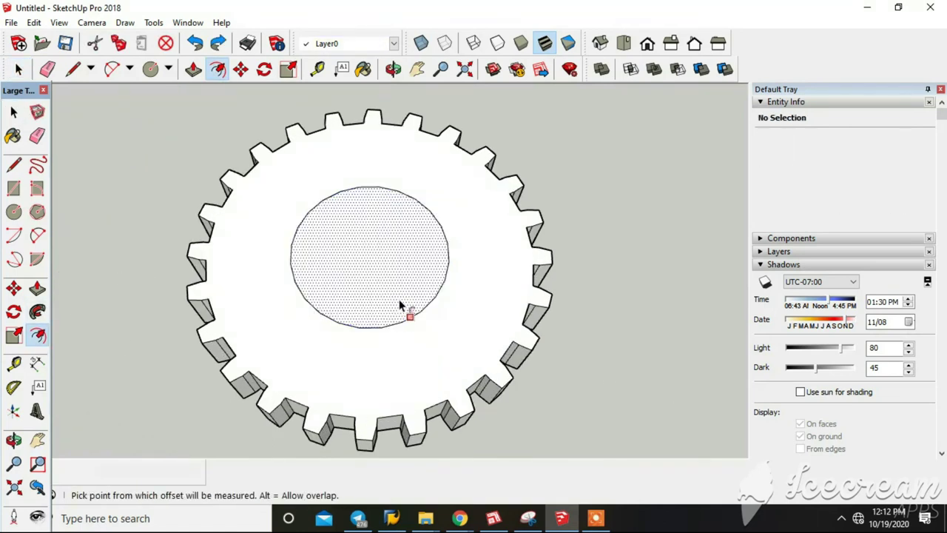
{"action": "left_click", "coordinate": [411, 318]}
{"action": "left_click", "coordinate": [431, 330]}
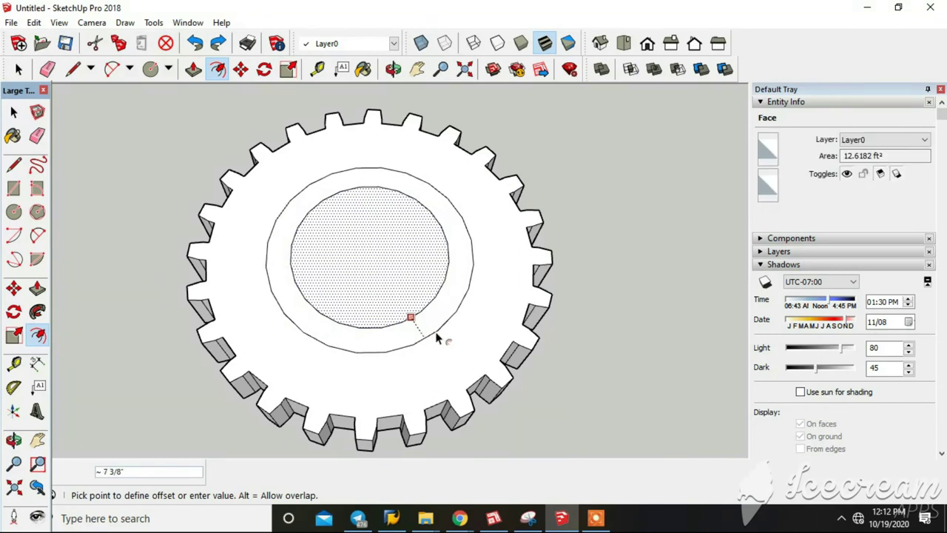
{"action": "key", "text": "space"}
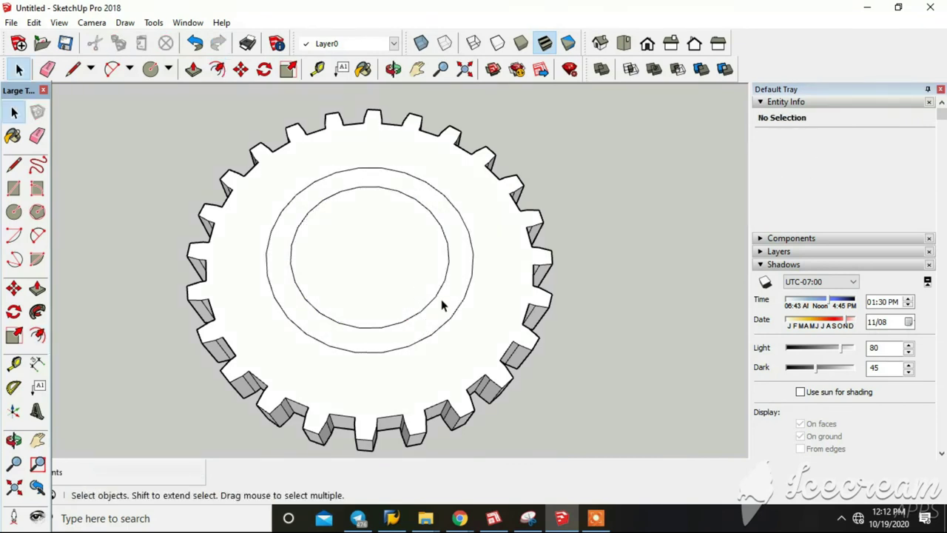
Step: Pull the ring face upward into a raised cylindrical hub
{"action": "key", "text": "p"}
{"action": "left_click", "coordinate": [449, 308]}
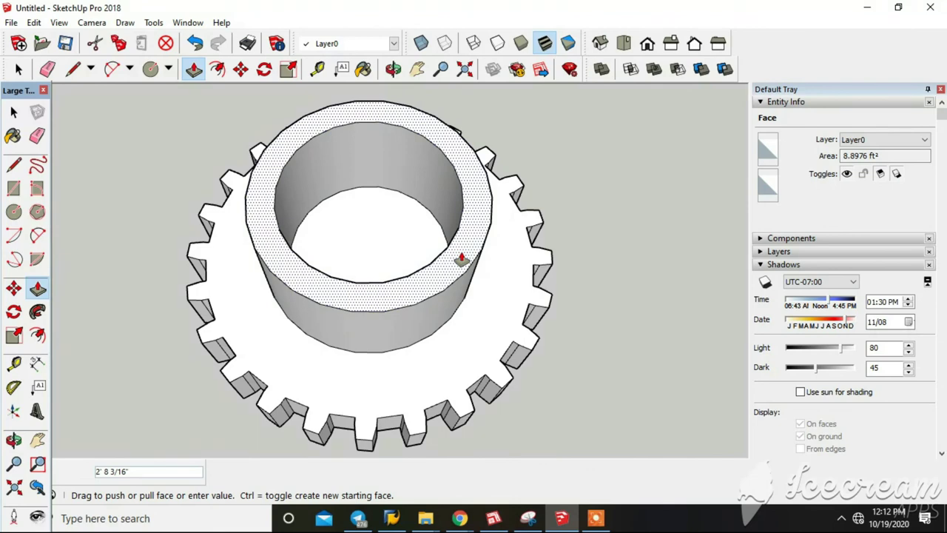
{"action": "left_click", "coordinate": [461, 259]}
Step: Push the centre face down through the gear to open the bore, viewing it from the side
{"action": "left_click", "coordinate": [444, 266]}
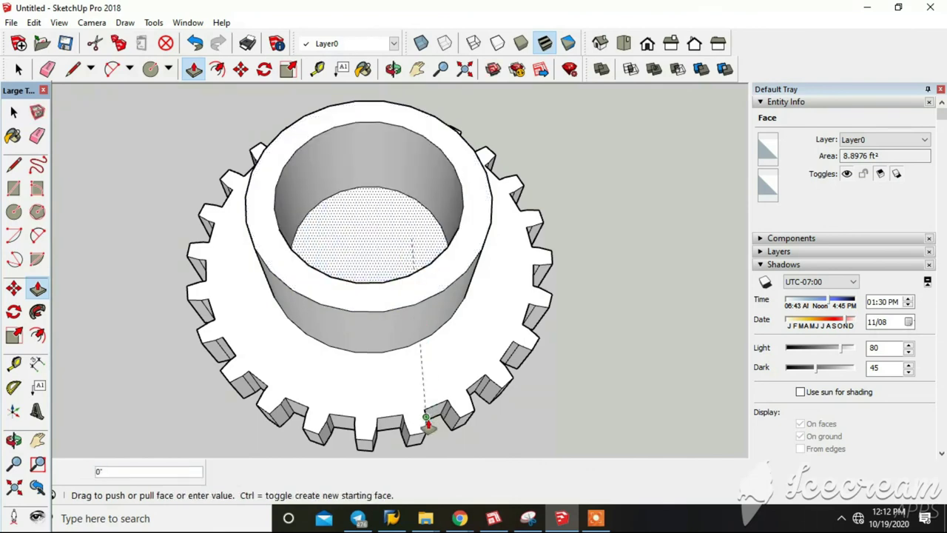
{"action": "left_click", "coordinate": [439, 419]}
{"action": "key", "text": "space"}
{"action": "mouse_move", "coordinate": [544, 411]}
{"action": "middle_mouse_down"}
{"action": "mouse_move", "coordinate": [555, 338]}
{"action": "mouse_move", "coordinate": [638, 345]}
{"action": "middle_mouse_up"}
{"action": "mouse_move", "coordinate": [580, 385]}
{"action": "middle_mouse_down"}
{"action": "mouse_move", "coordinate": [656, 355]}
{"action": "mouse_move", "coordinate": [412, 353]}
{"action": "mouse_move", "coordinate": [528, 349]}
{"action": "middle_mouse_up"}
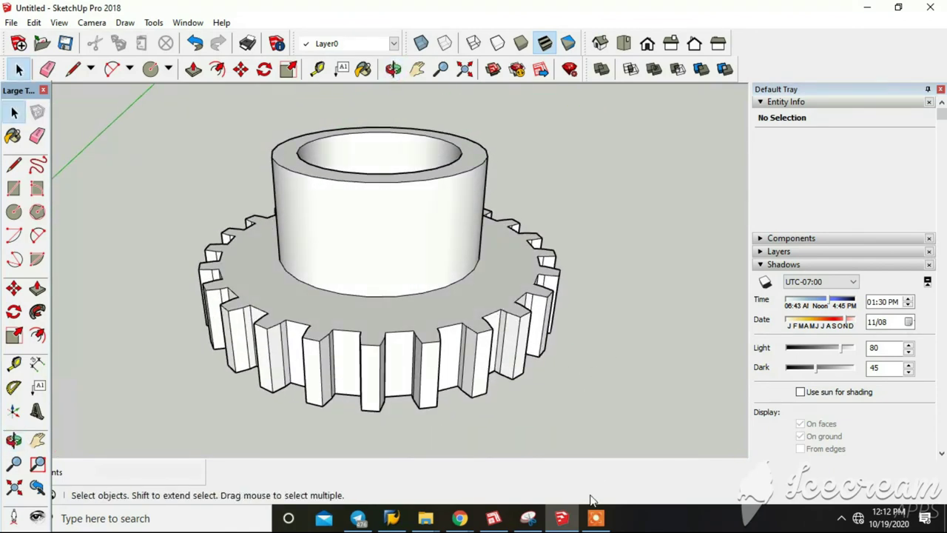